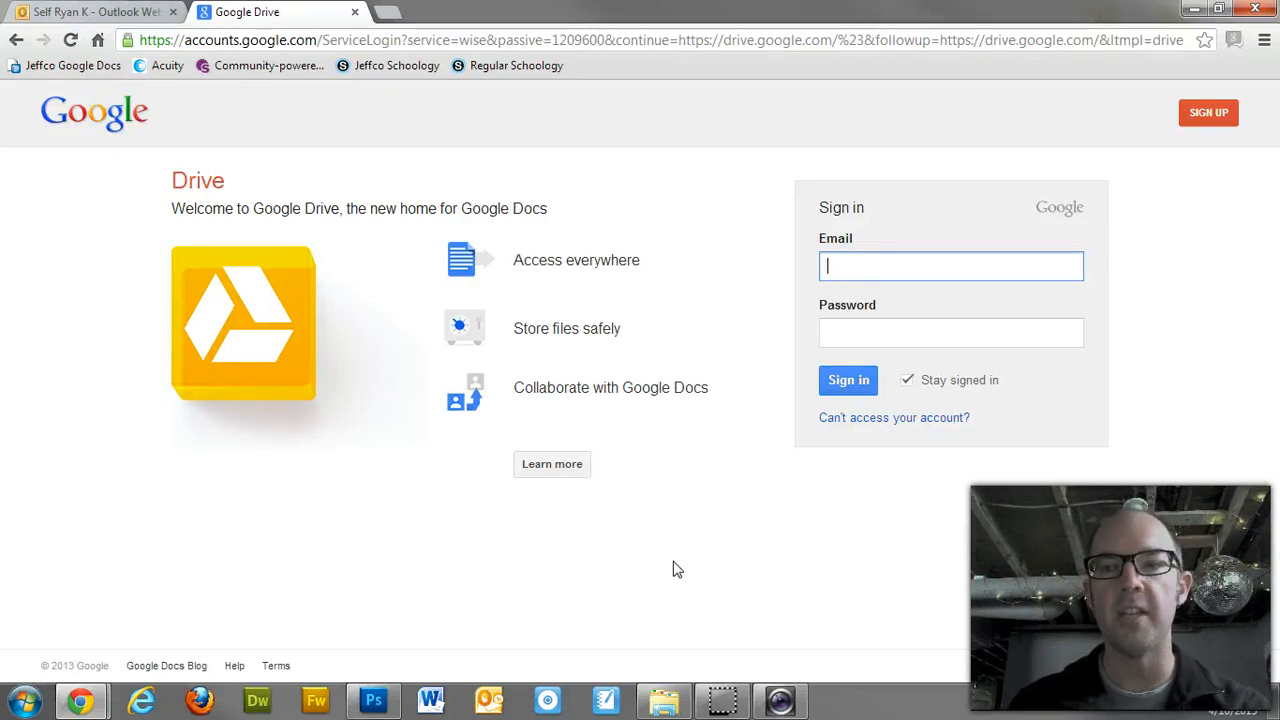
# Step: Minimize the Chrome window on the Google Drive sign-in page to show the desktop
pyautogui.click(1197, 9)
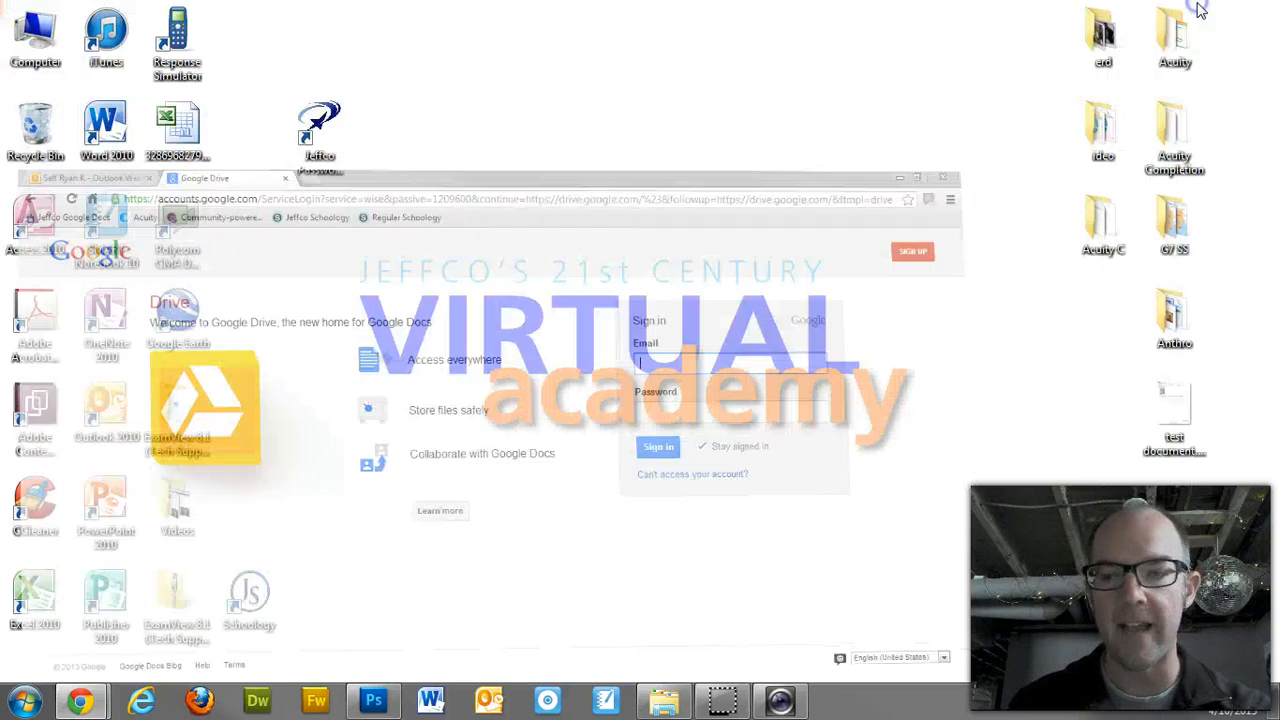
pyautogui.doubleClick(1178, 405)
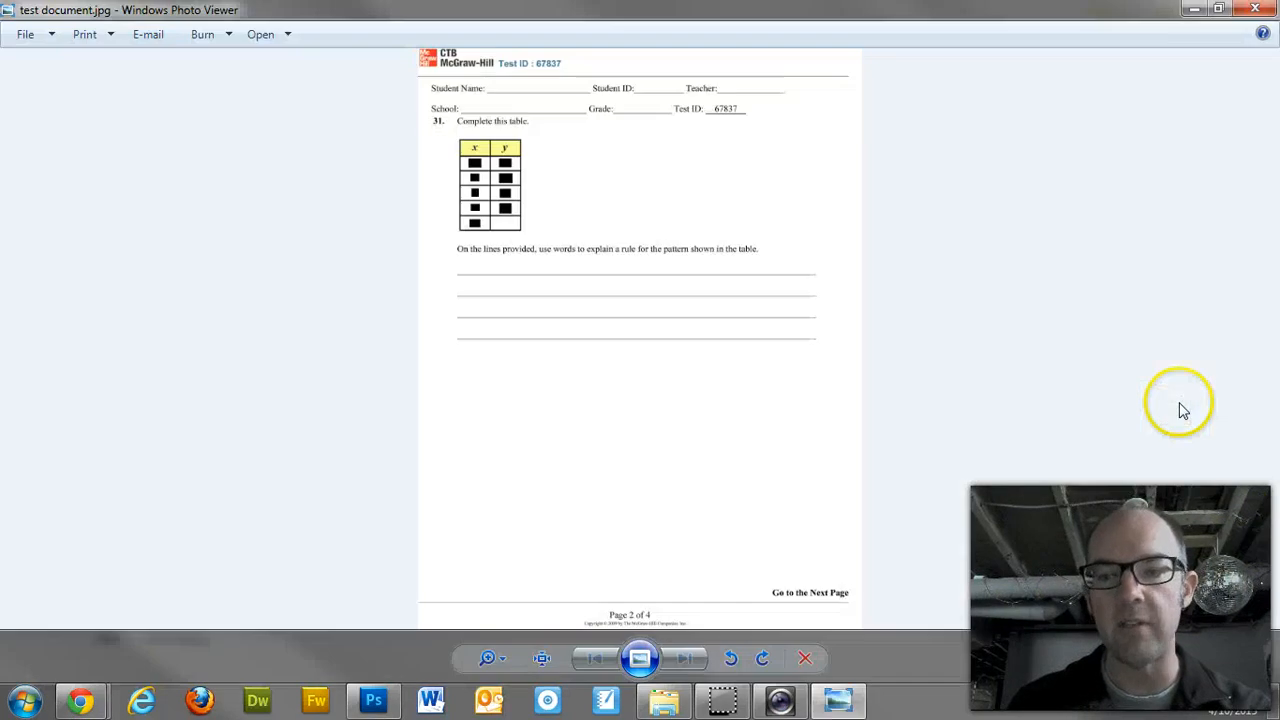
pyautogui.click(490, 656)
pyautogui.moveTo(490, 657); pyautogui.dragTo(488, 641)
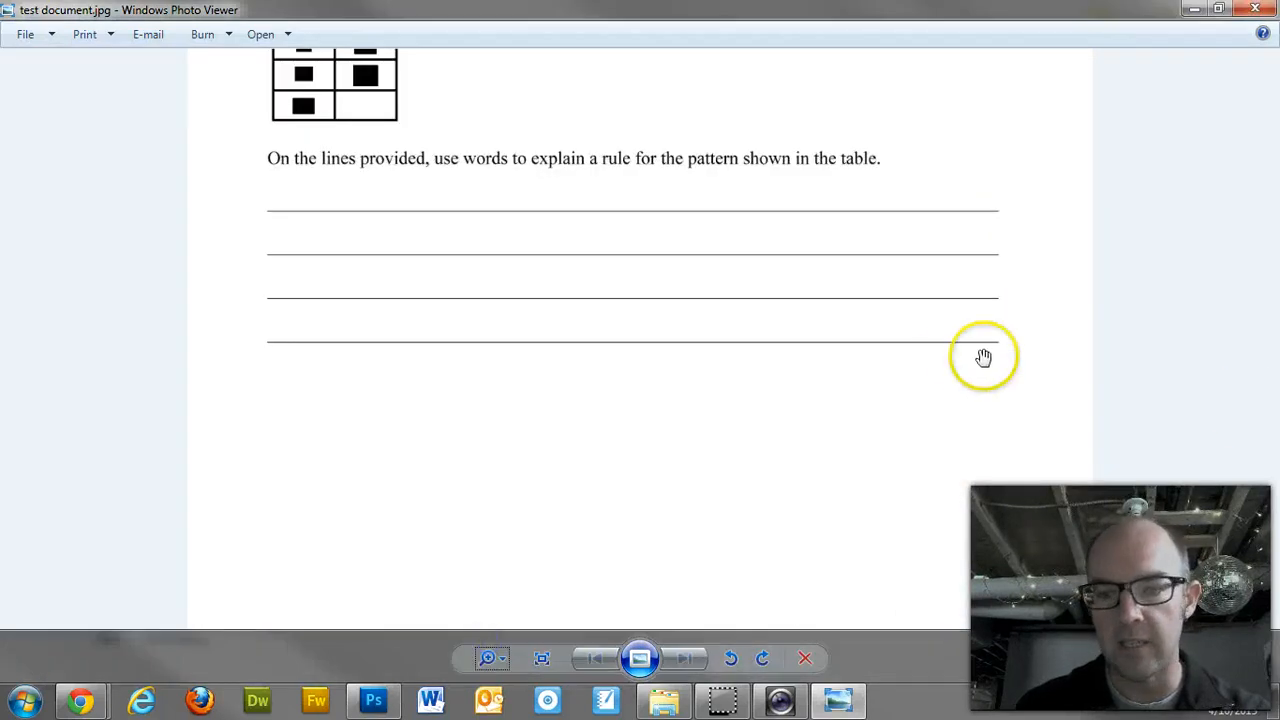
pyautogui.moveTo(643, 200); pyautogui.dragTo(640, 328)
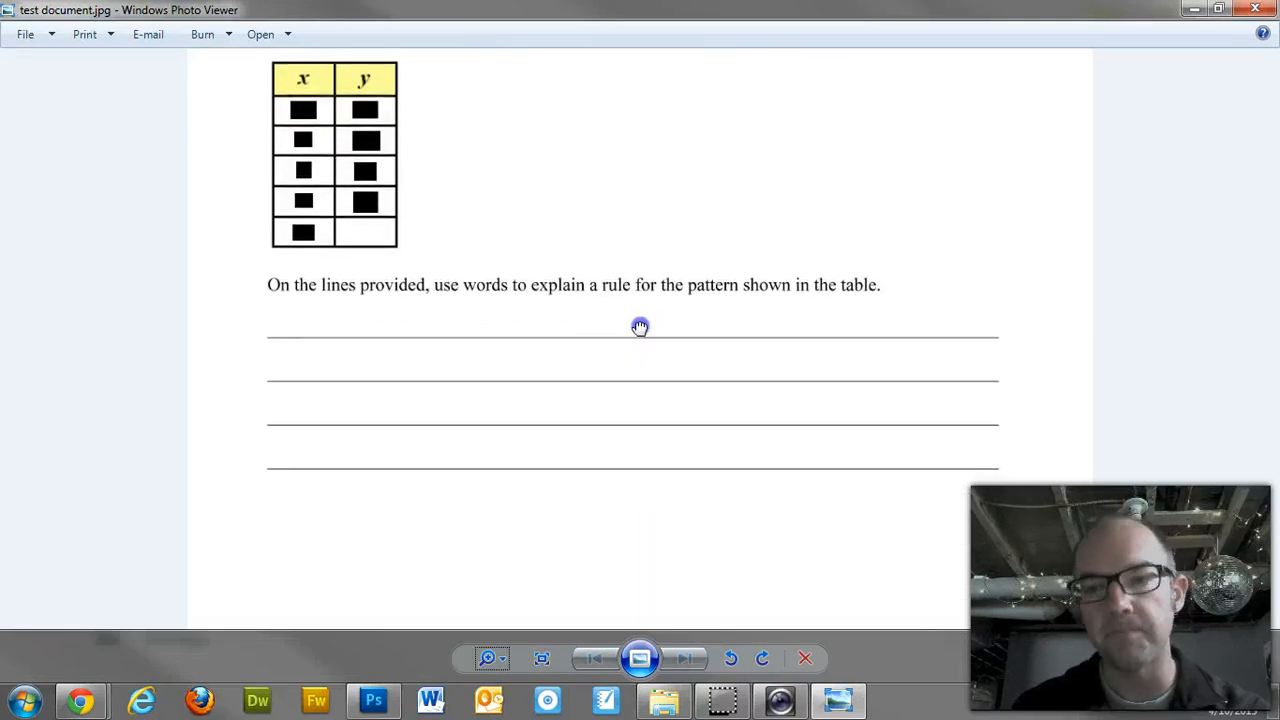
pyautogui.click(1255, 9)
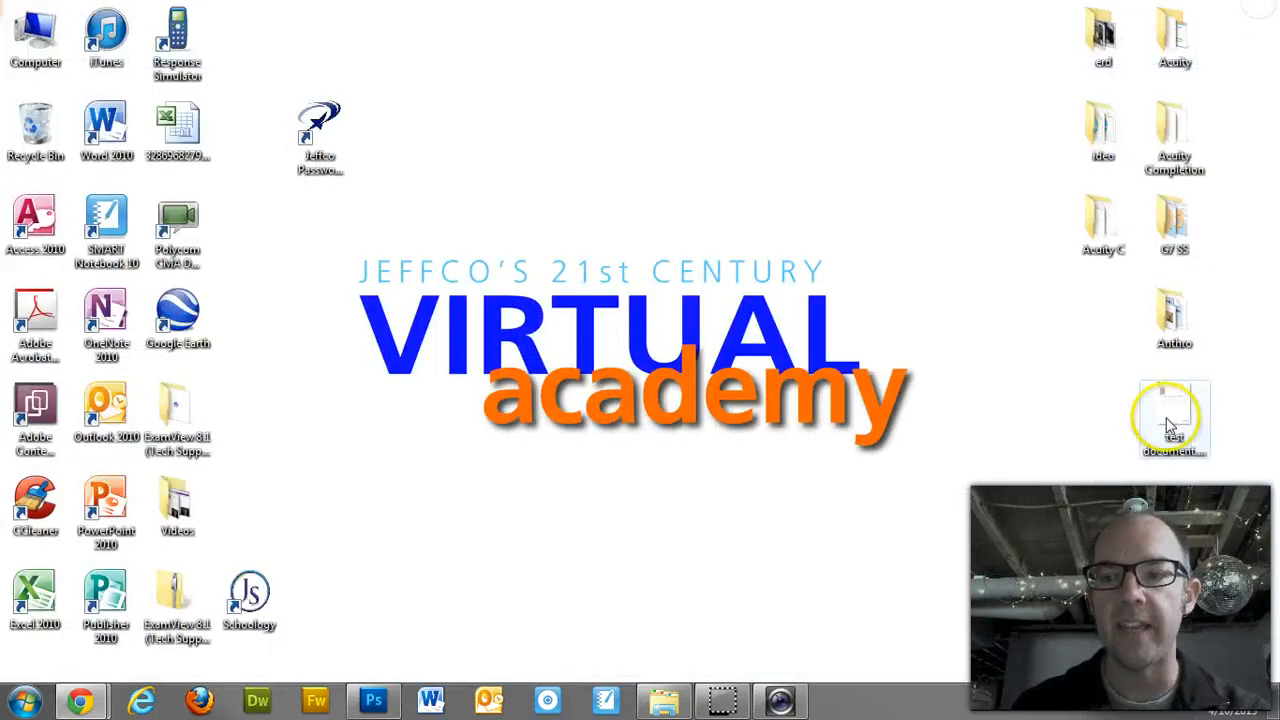
pyautogui.doubleClick(1170, 425)
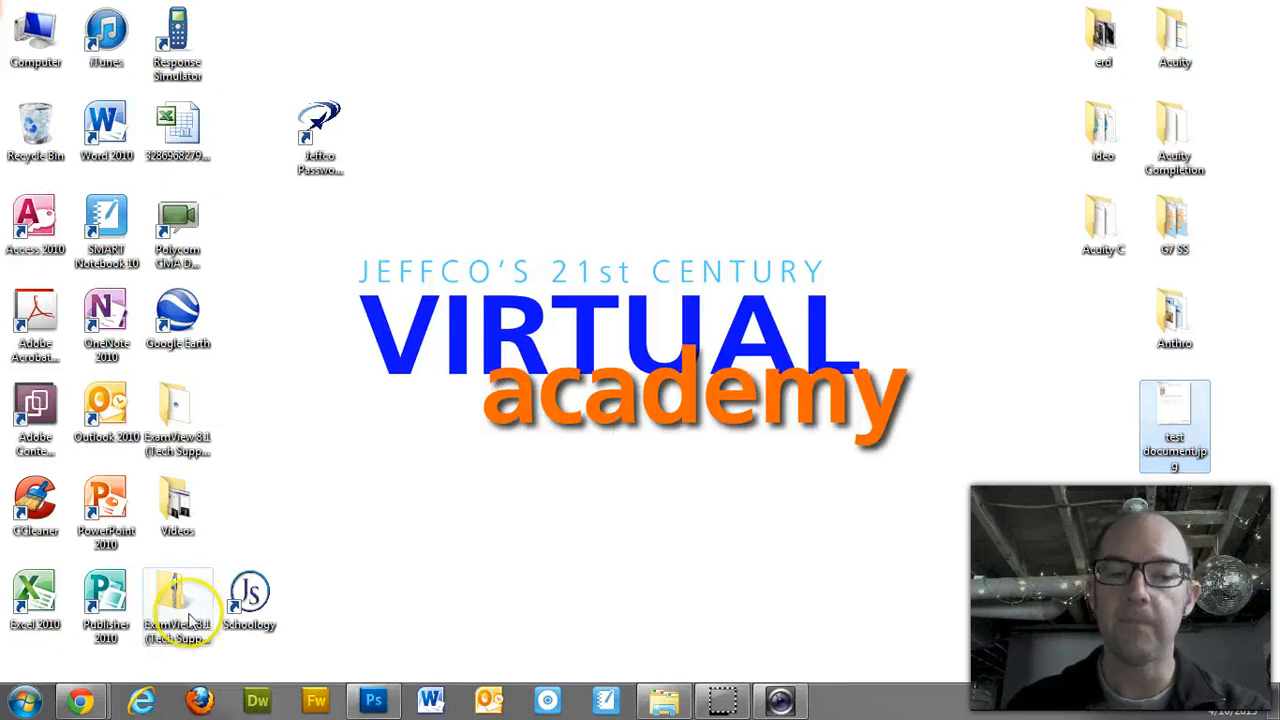
pyautogui.moveTo(85, 703)
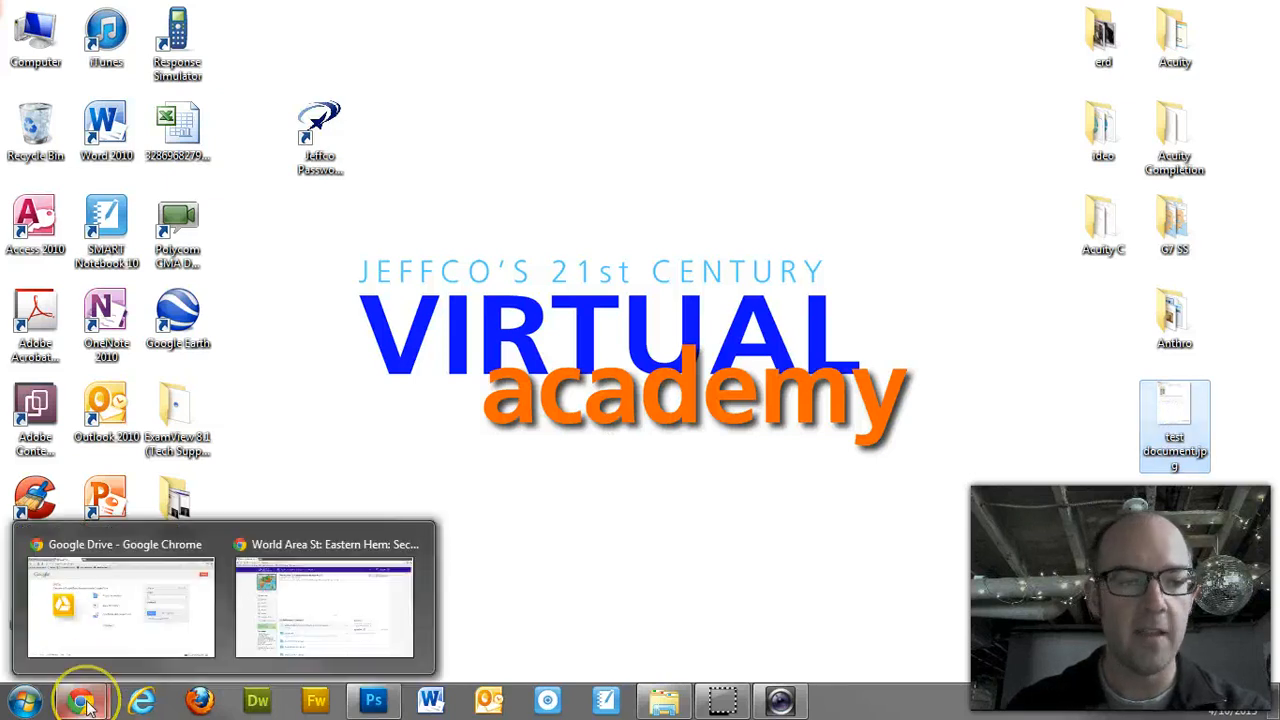
# Step: Restore Chrome and go to the Google Drive address
pyautogui.click(151, 606)
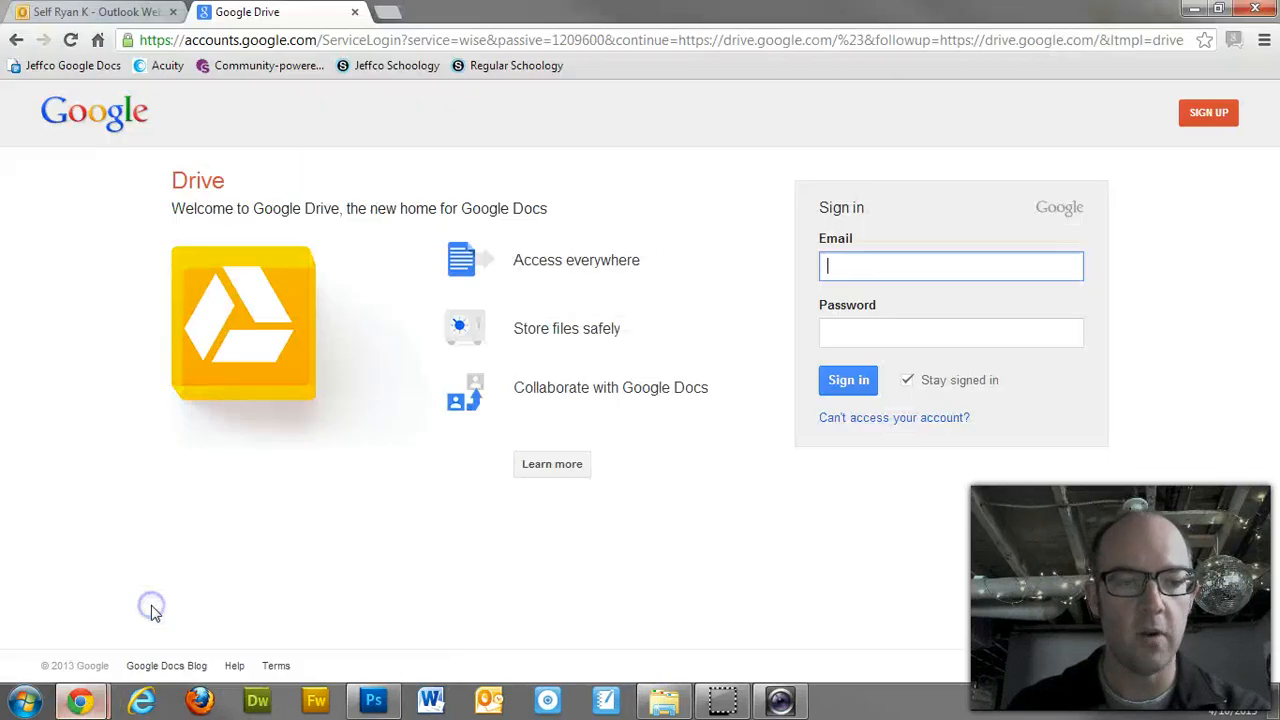
pyautogui.click(203, 42)
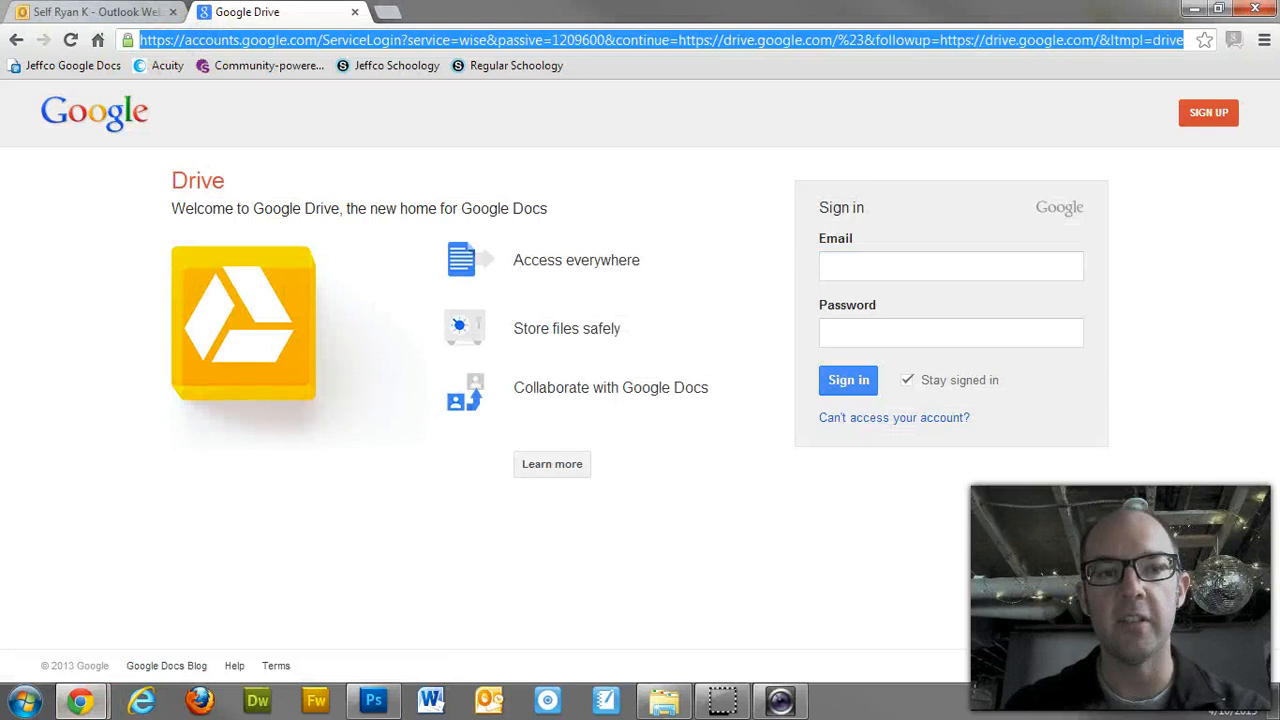
pyautogui.write('drive')
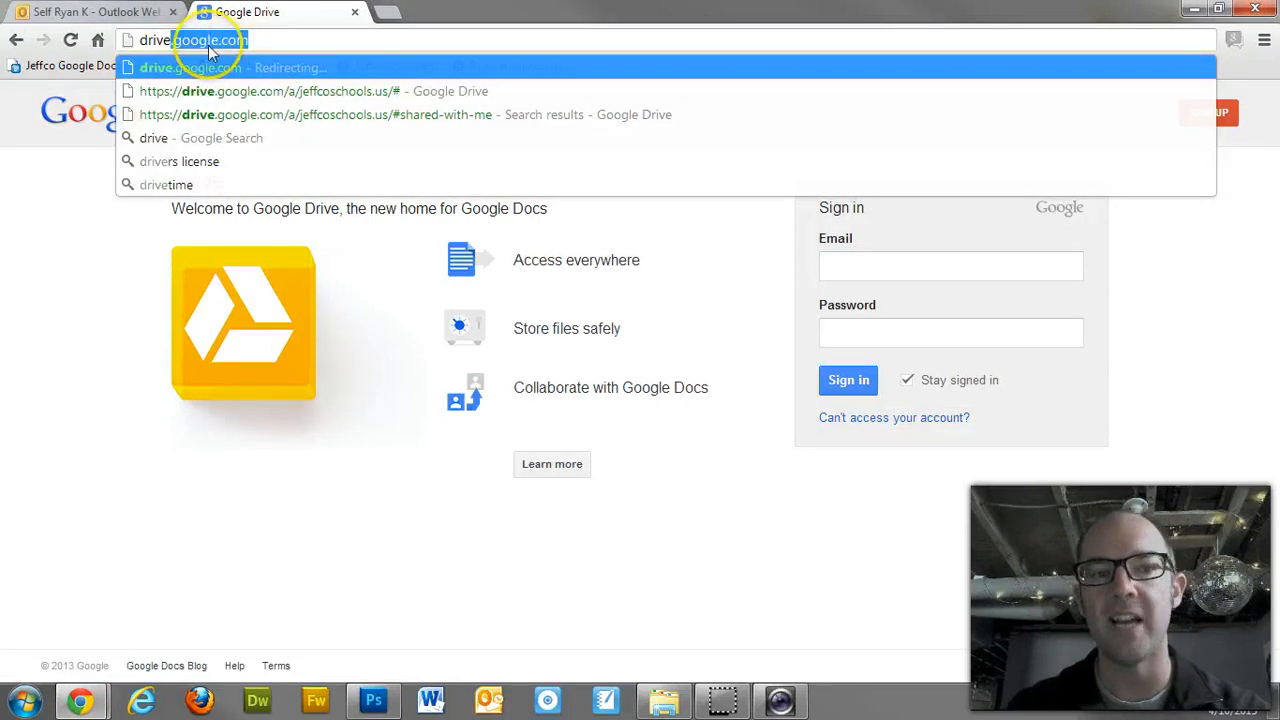
pyautogui.press('Return')
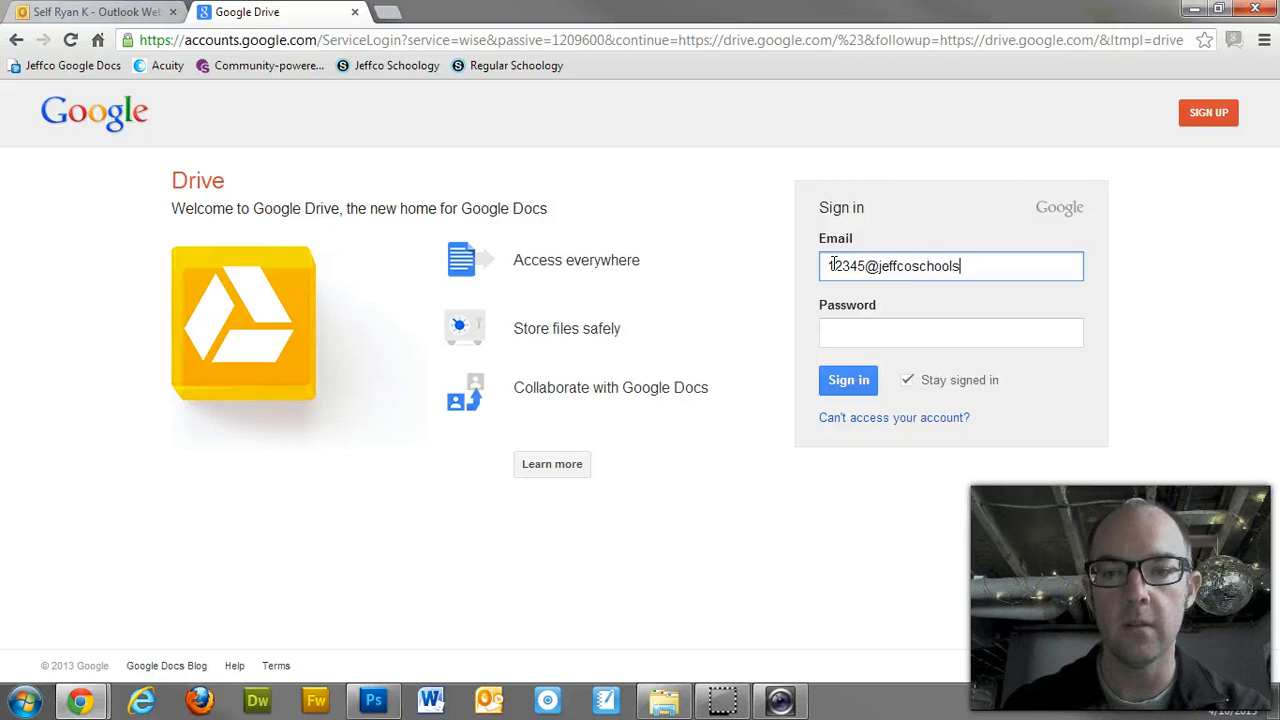
# Step: Correct the school email address, enter the password and sign in
pyautogui.press('Tab')
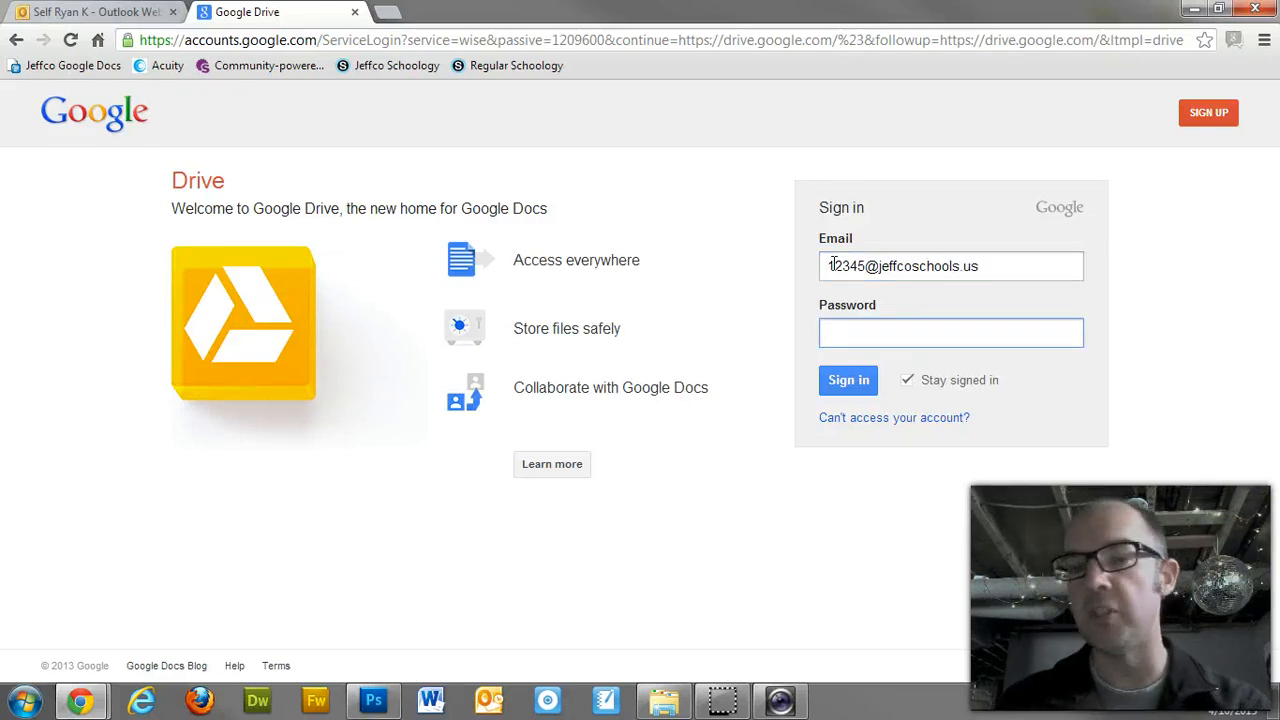
pyautogui.click(833, 264)
pyautogui.doubleClick(833, 264)
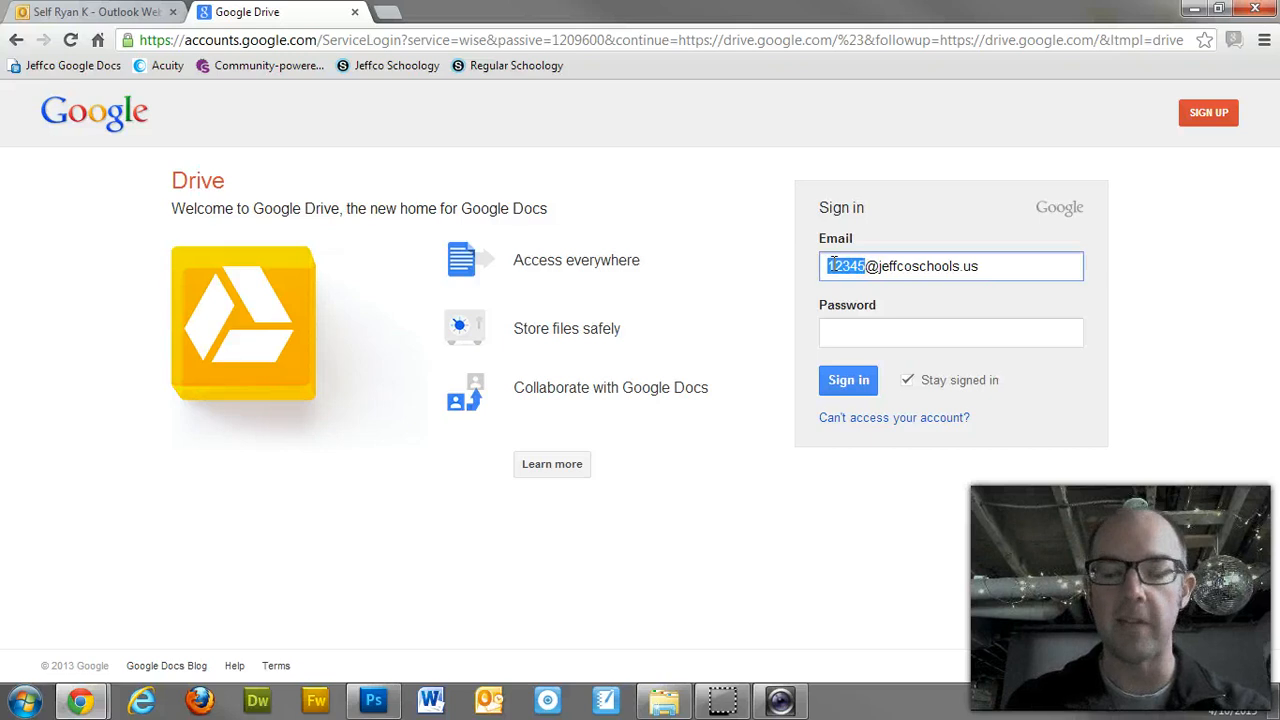
pyautogui.press('Tab')
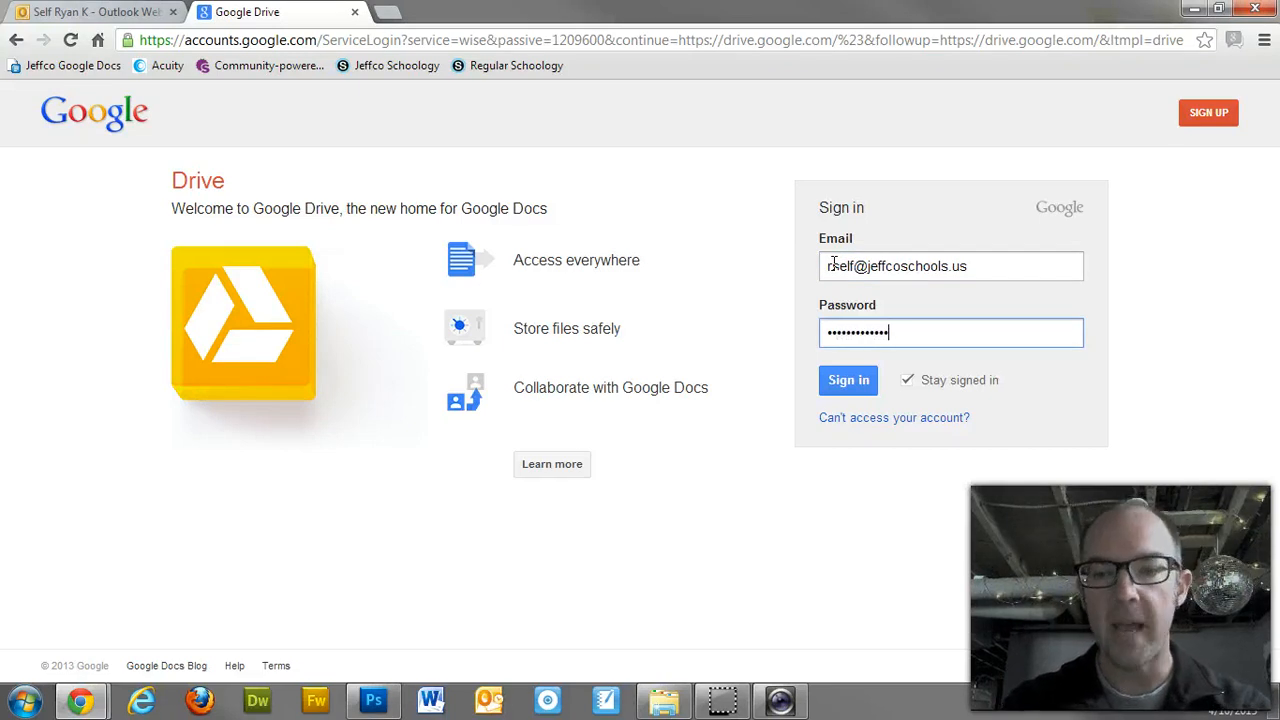
pyautogui.press('Return')
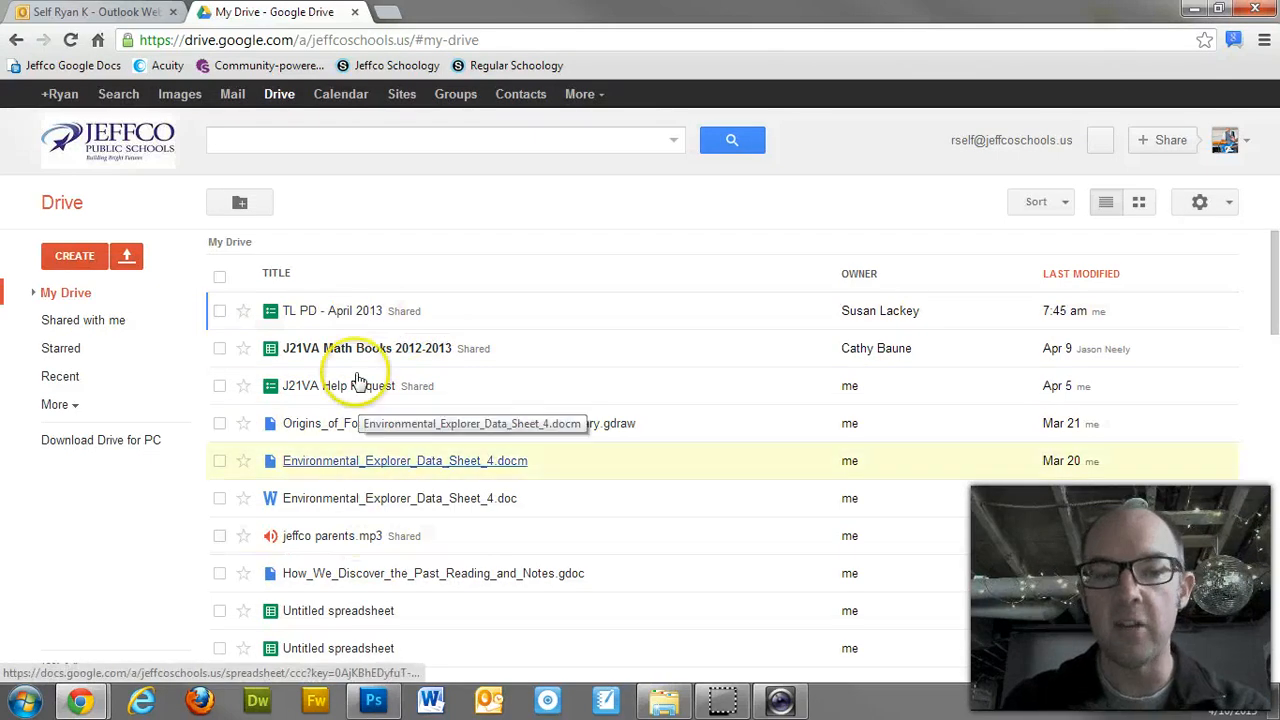
# Step: Create a new Drawing from Drive's CREATE menu
pyautogui.click(362, 385)
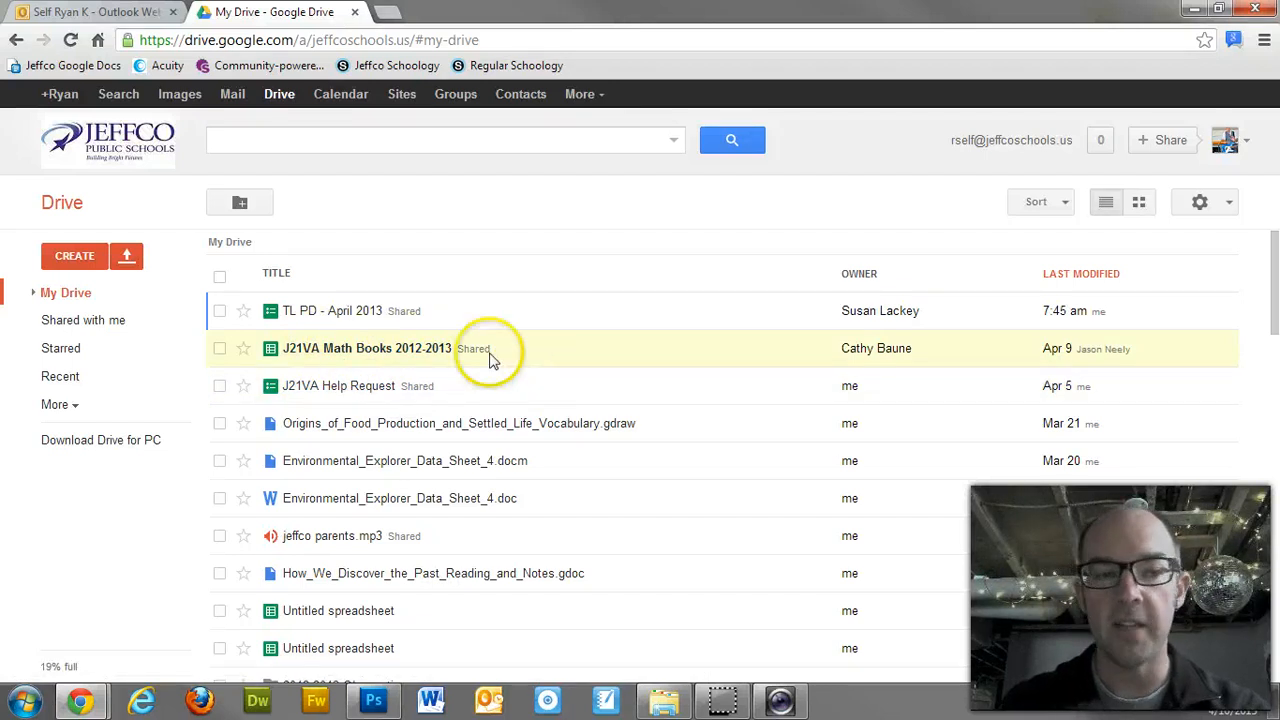
pyautogui.click(90, 256)
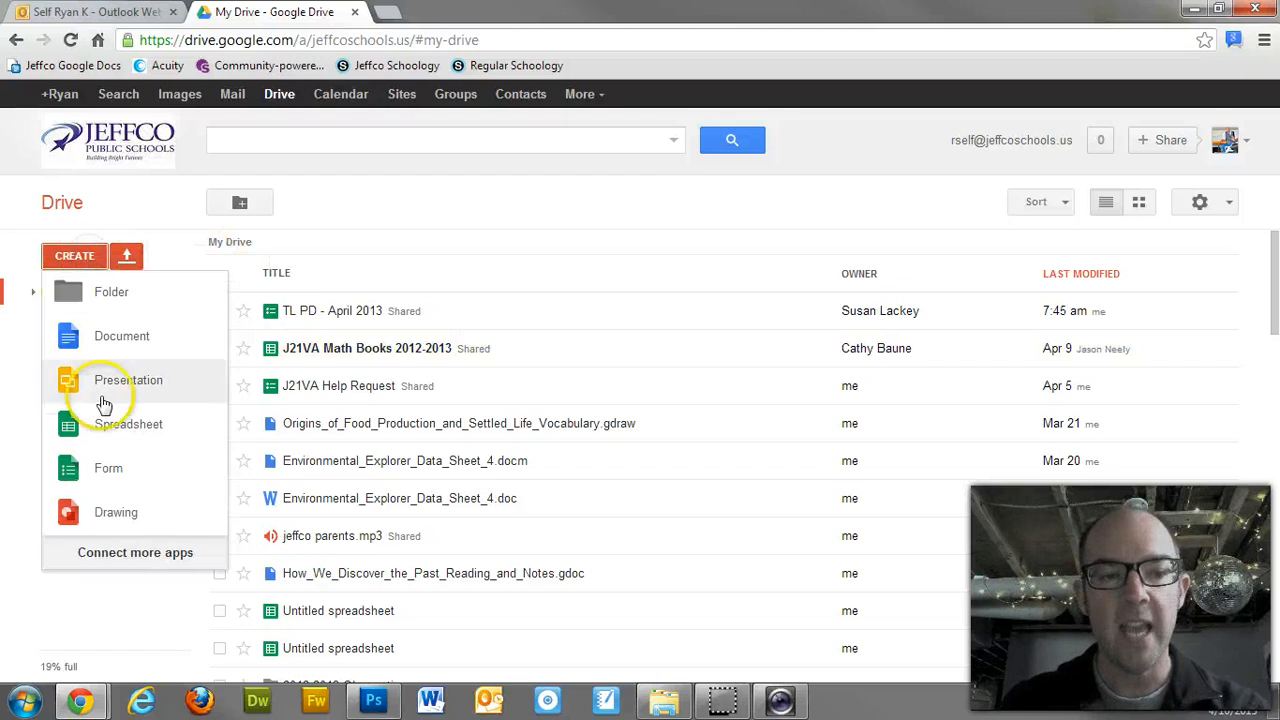
pyautogui.click(113, 514)
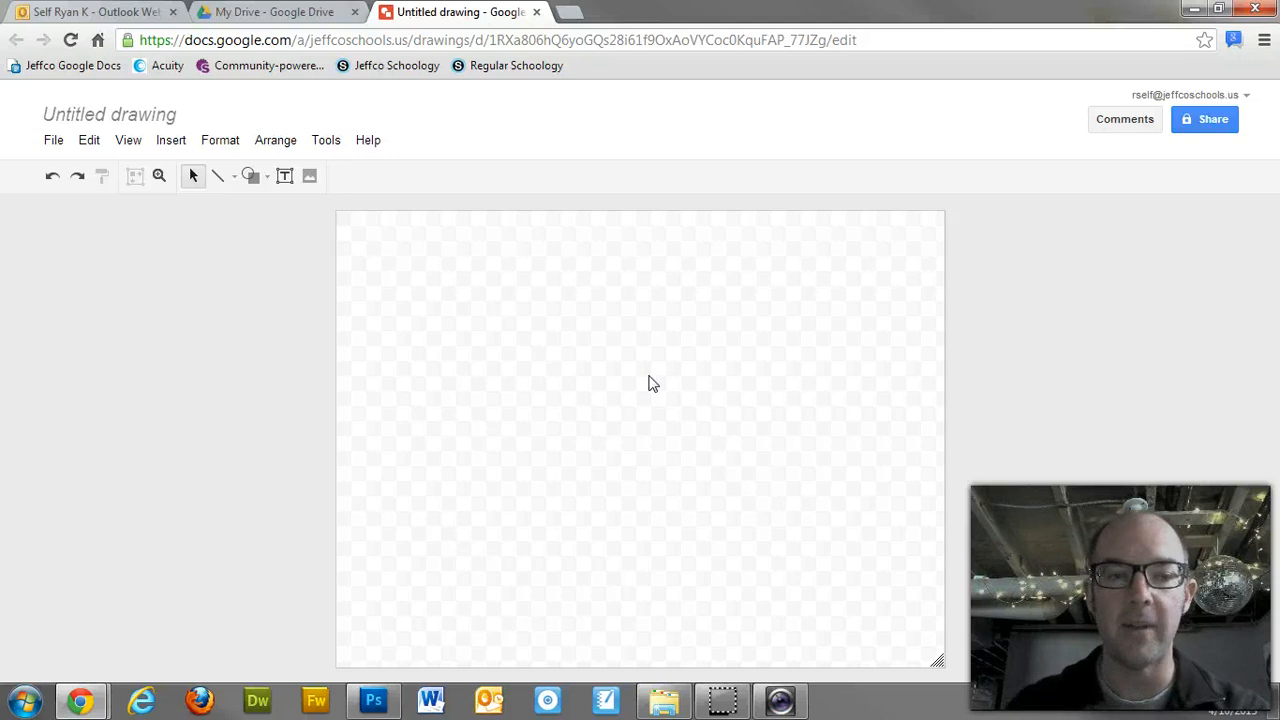
# Step: Upload test document.jpg from the Desktop as an image onto the canvas
pyautogui.click(686, 405)
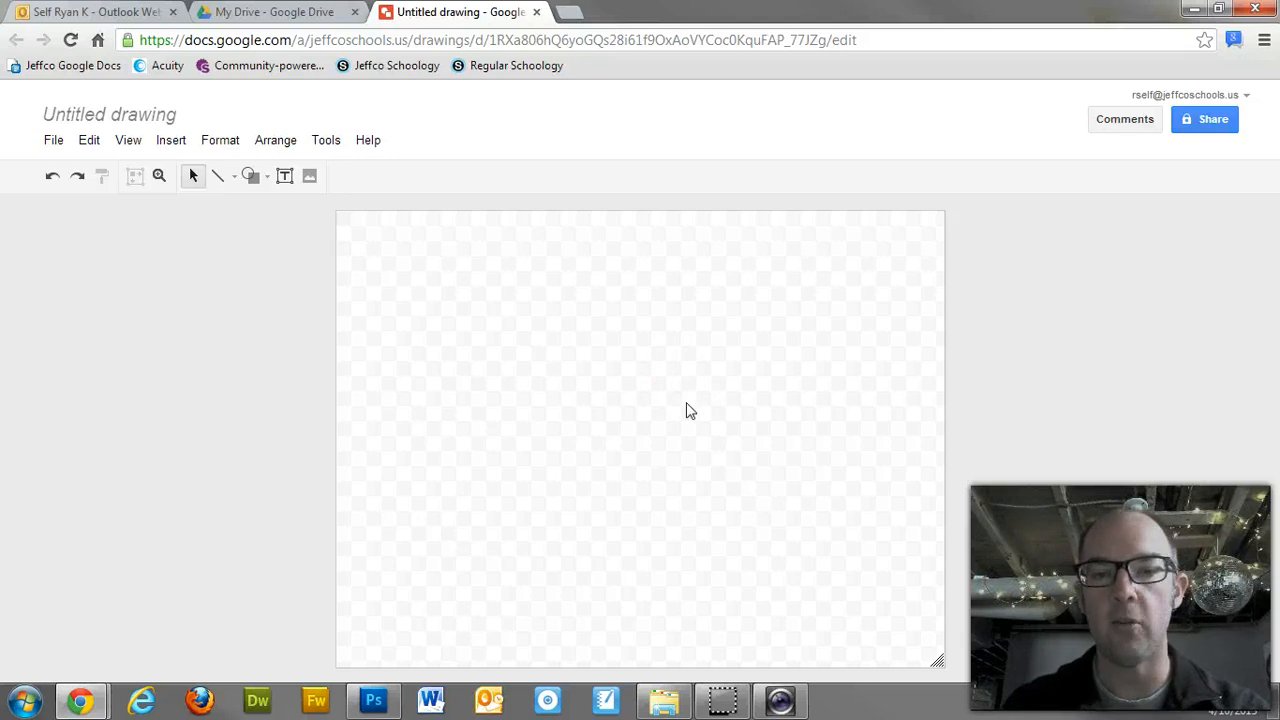
pyautogui.click(172, 140)
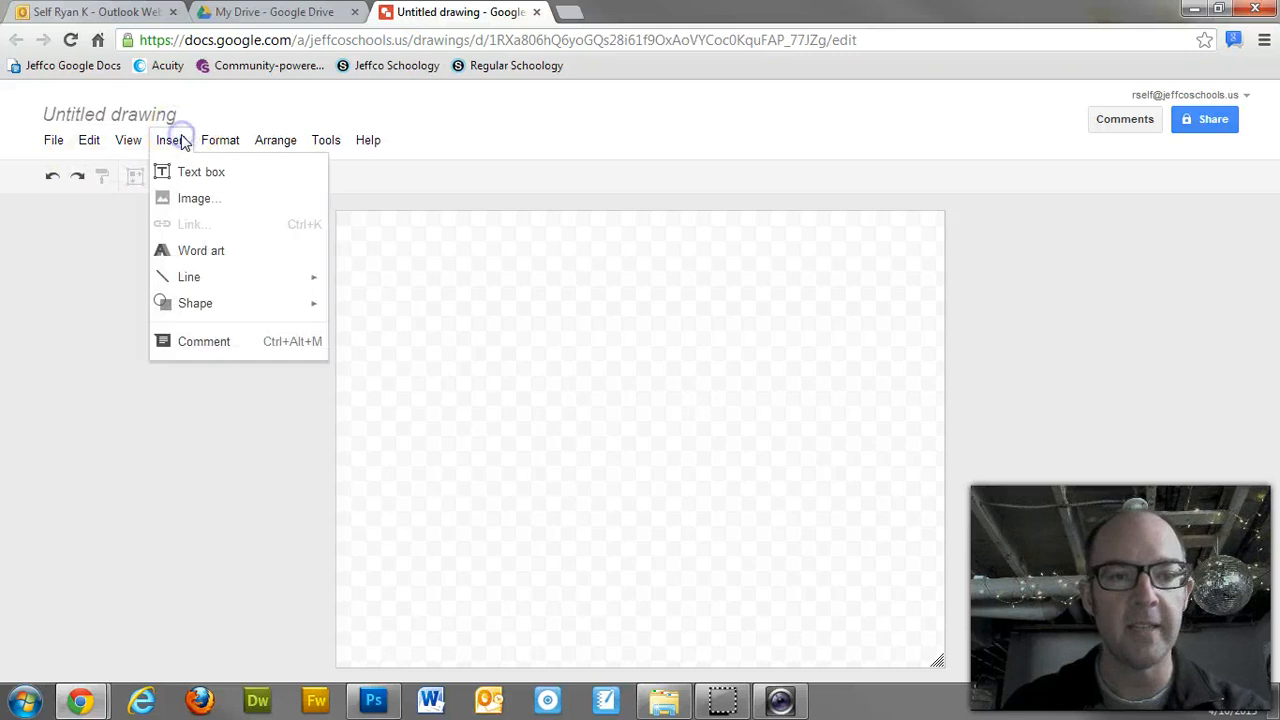
pyautogui.click(194, 201)
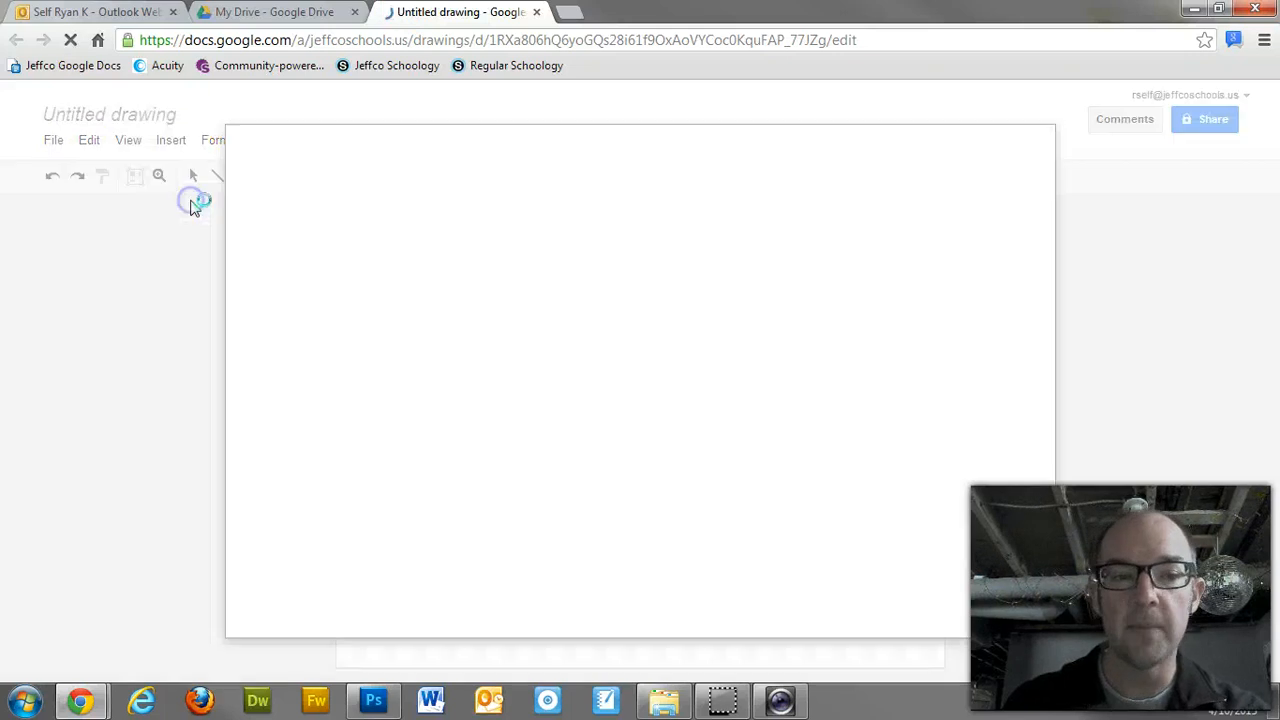
pyautogui.click(670, 412)
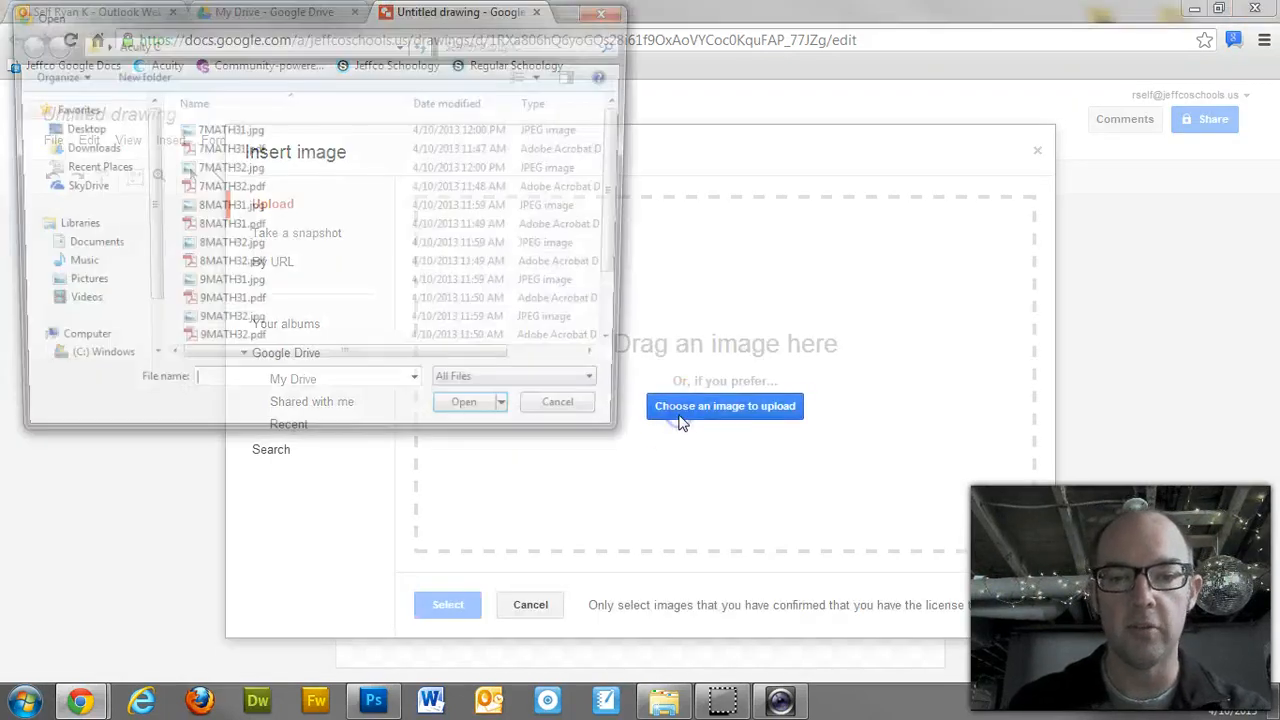
pyautogui.click(50, 127)
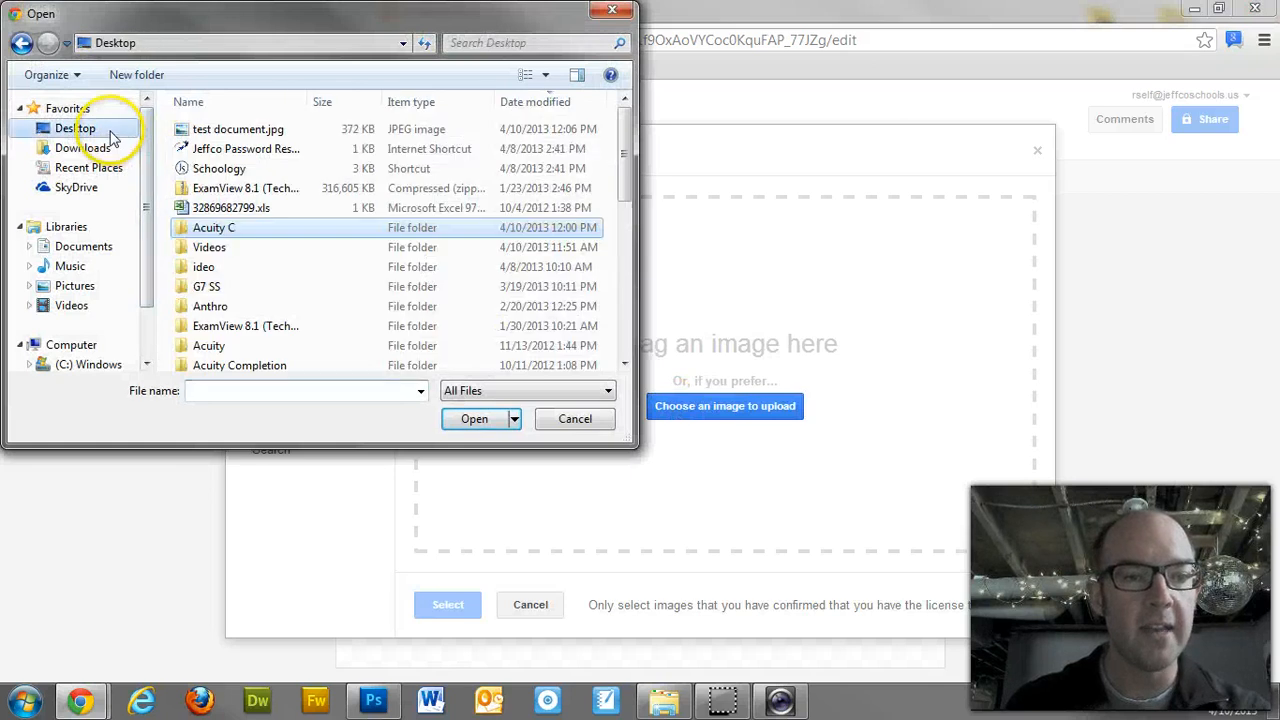
pyautogui.click(224, 137)
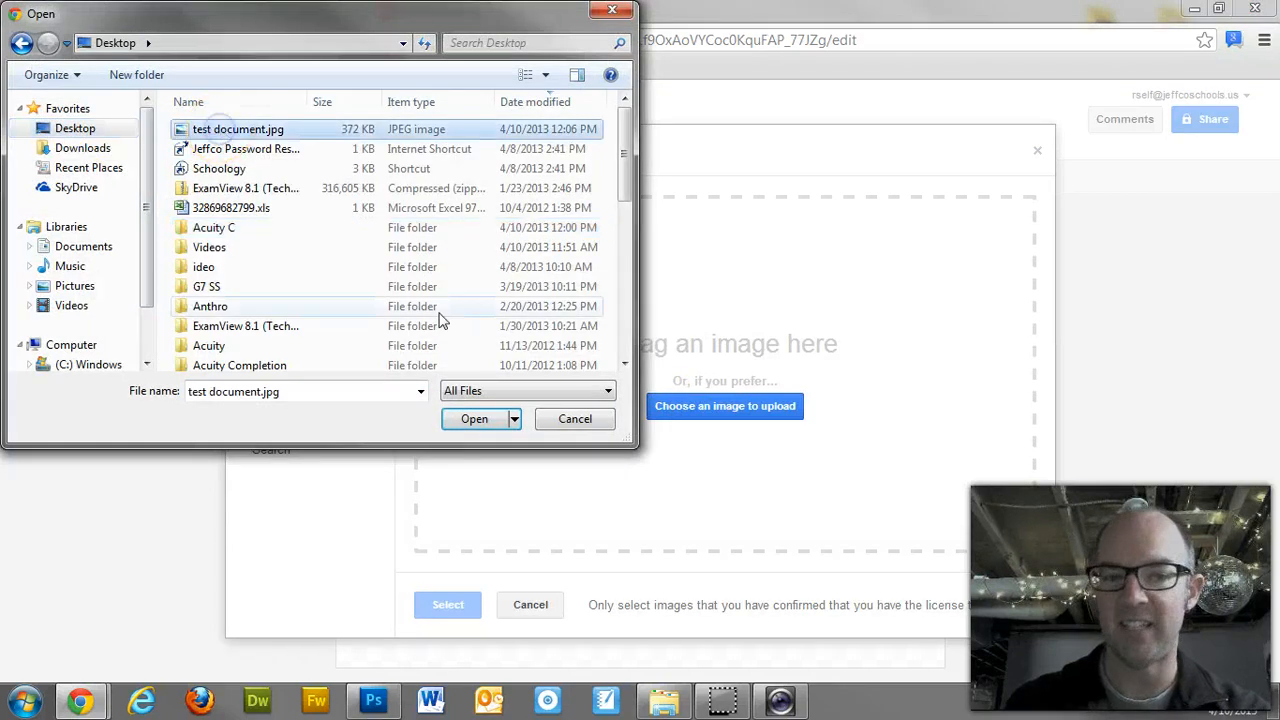
pyautogui.click(482, 420)
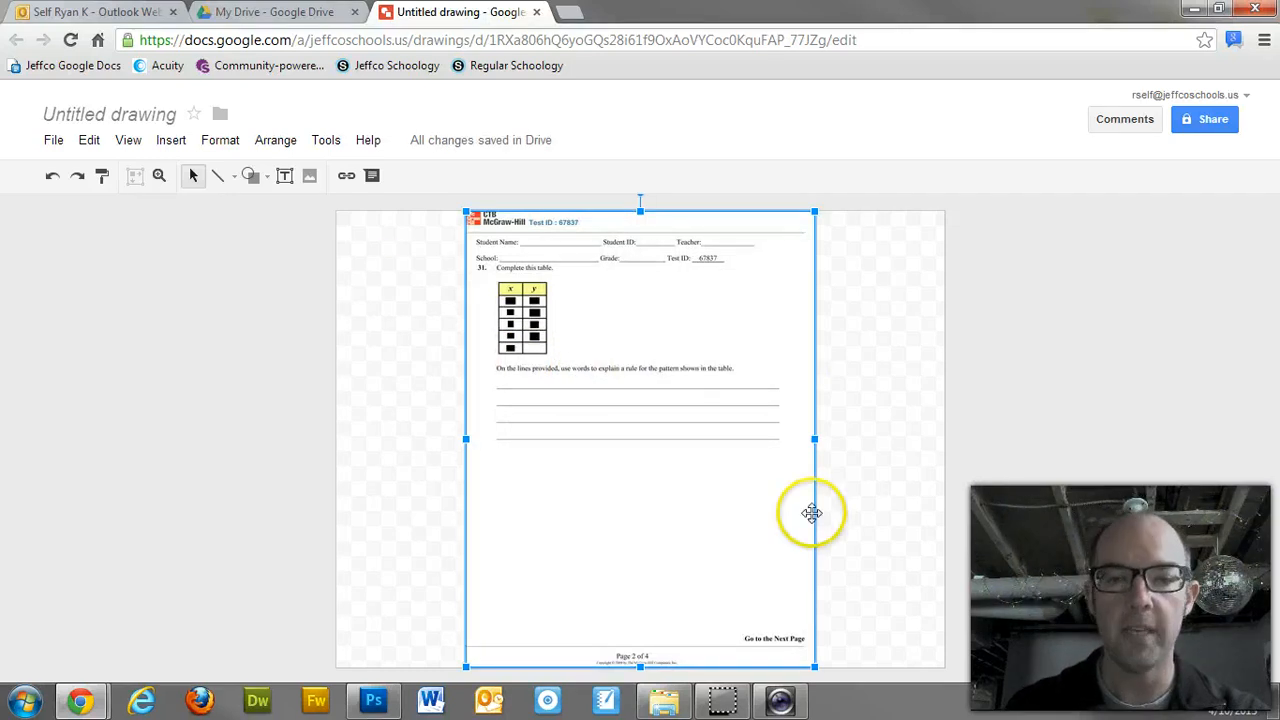
# Step: Zoom to 100% and scroll to question 31's x/y table and answer lines
pyautogui.click(131, 146)
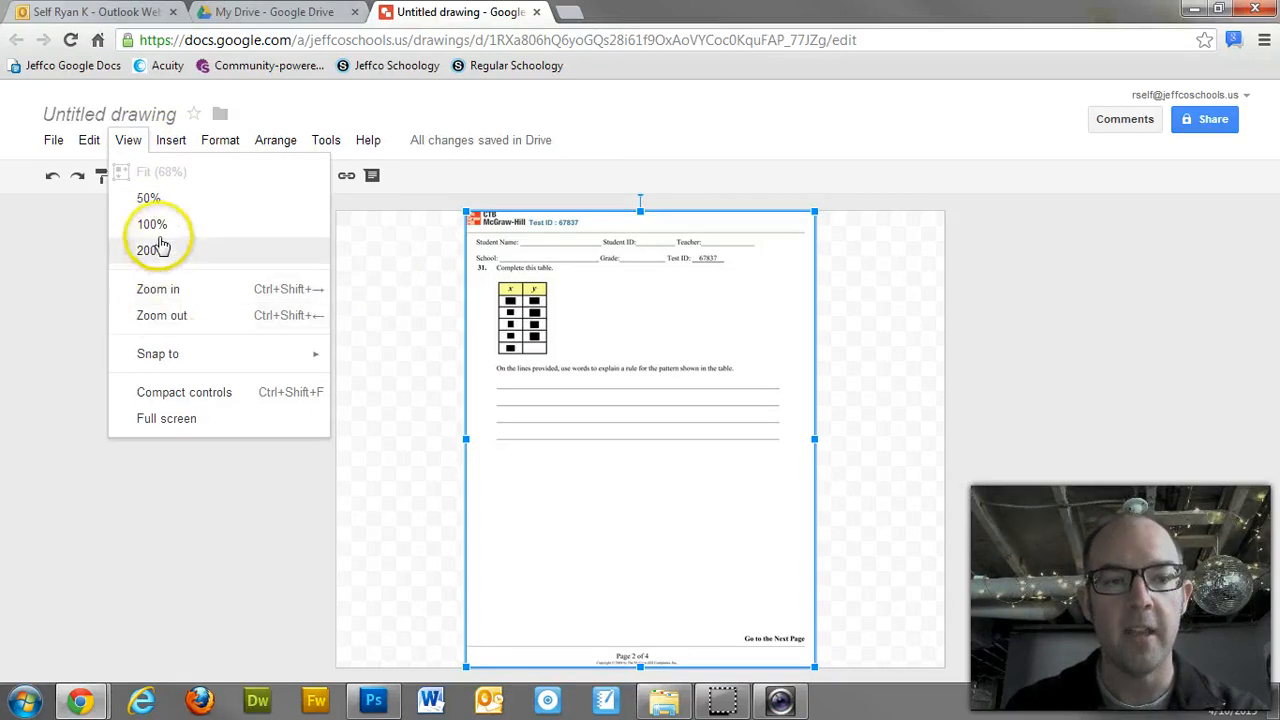
pyautogui.click(150, 224)
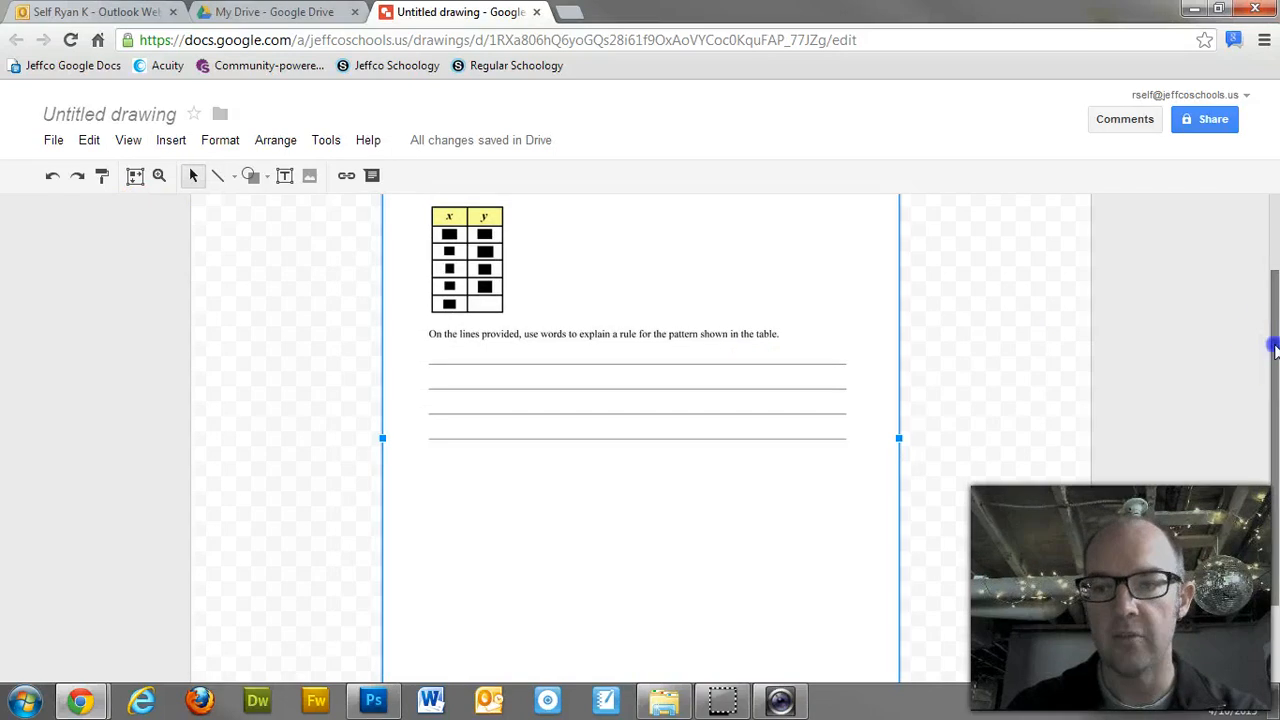
pyautogui.moveTo(1273, 346); pyautogui.dragTo(1270, 262)
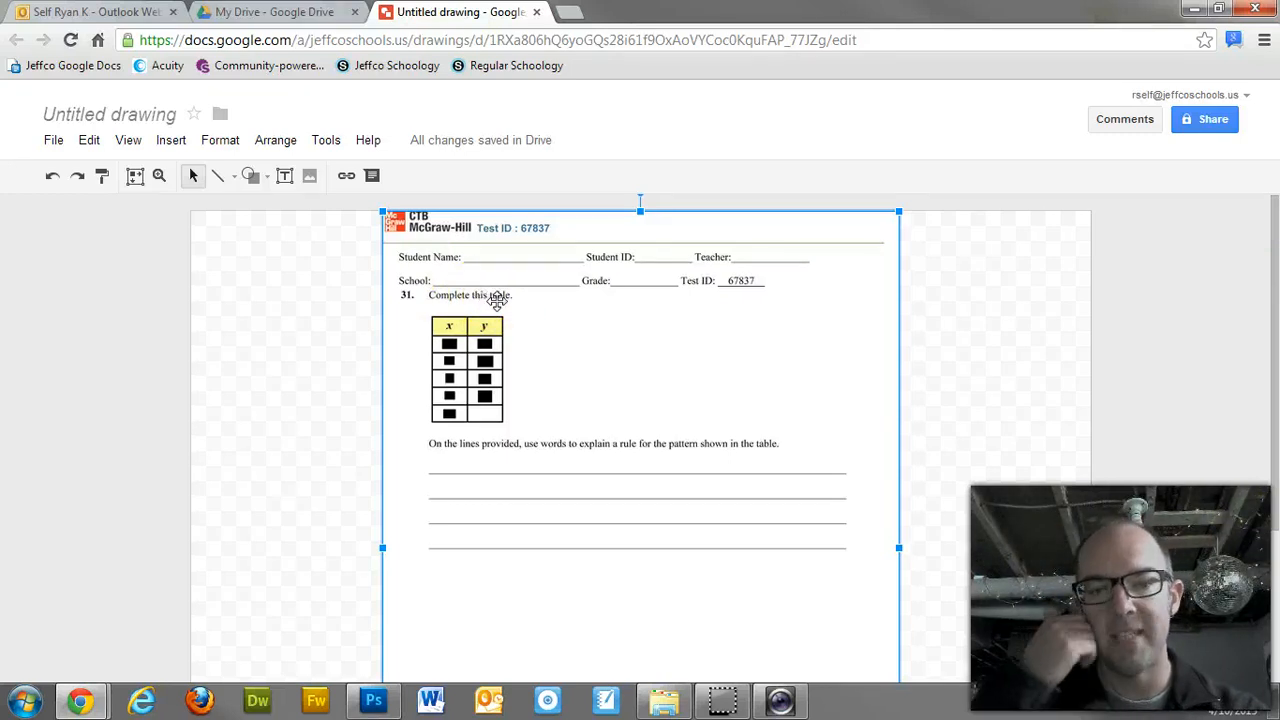
pyautogui.click(550, 353)
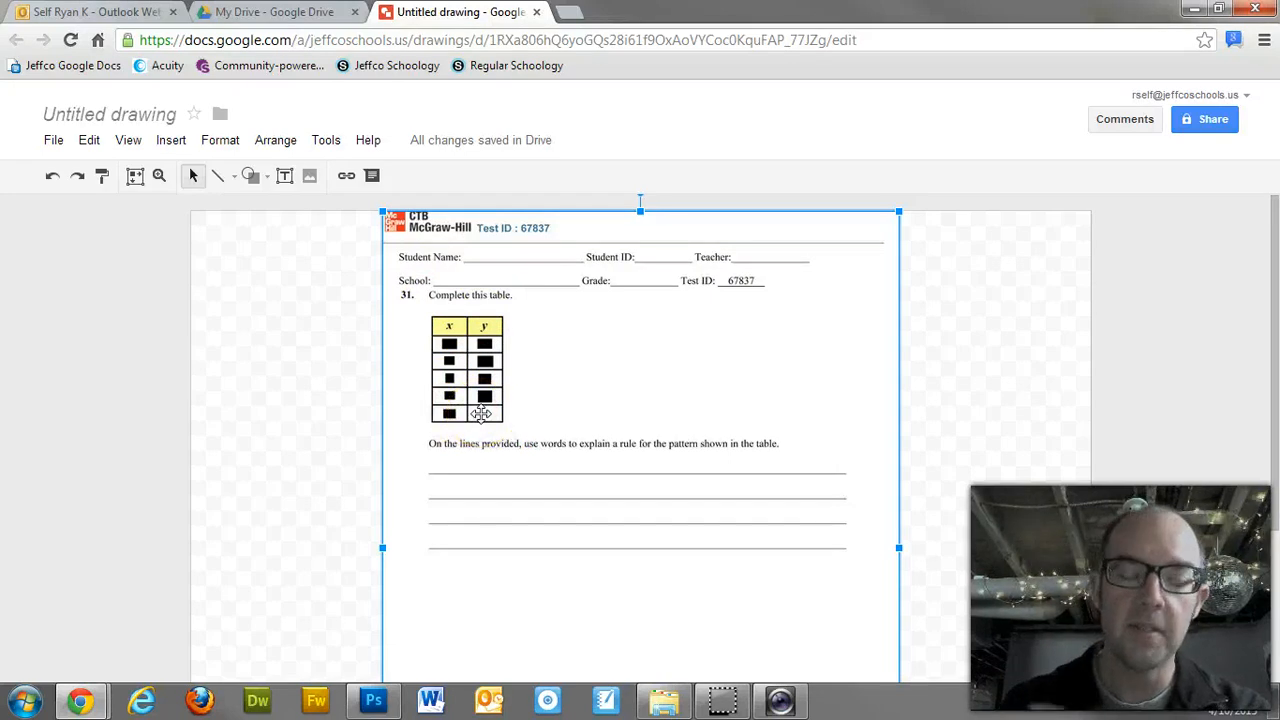
# Step: Add a text box reading 1500, widen it to one line, and set font size 10
pyautogui.click(285, 177)
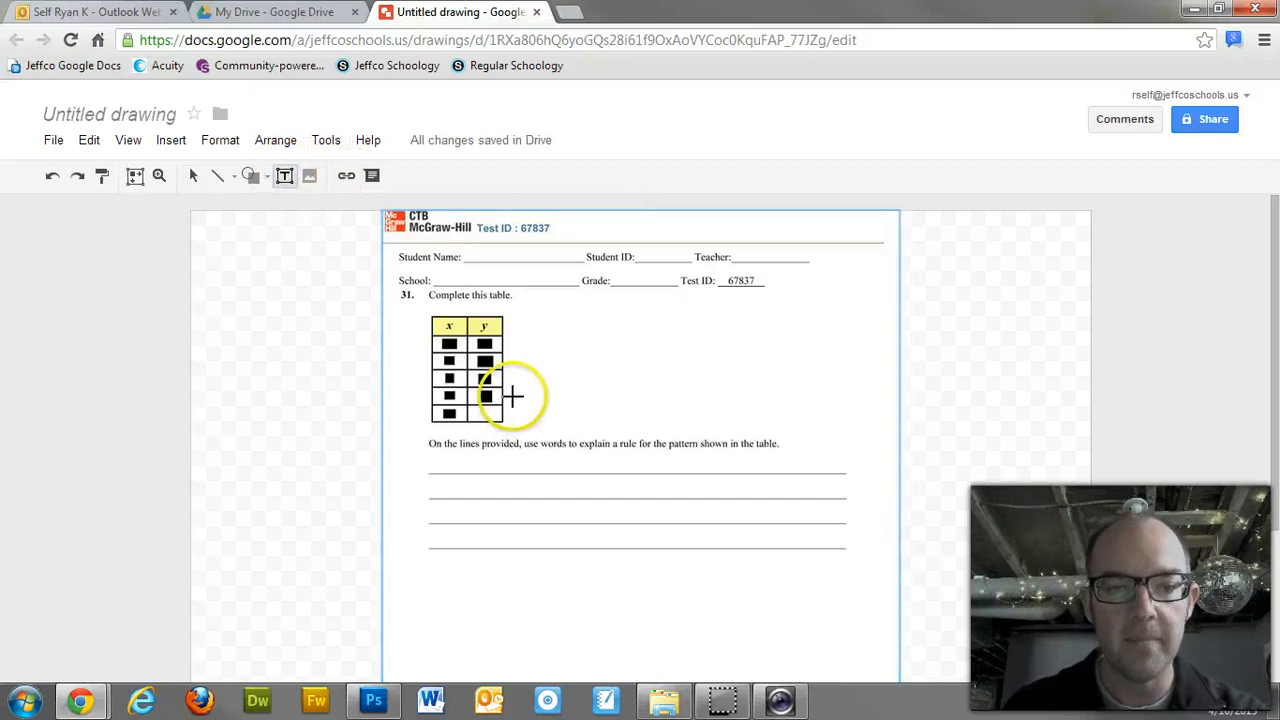
pyautogui.moveTo(511, 396); pyautogui.dragTo(561, 421)
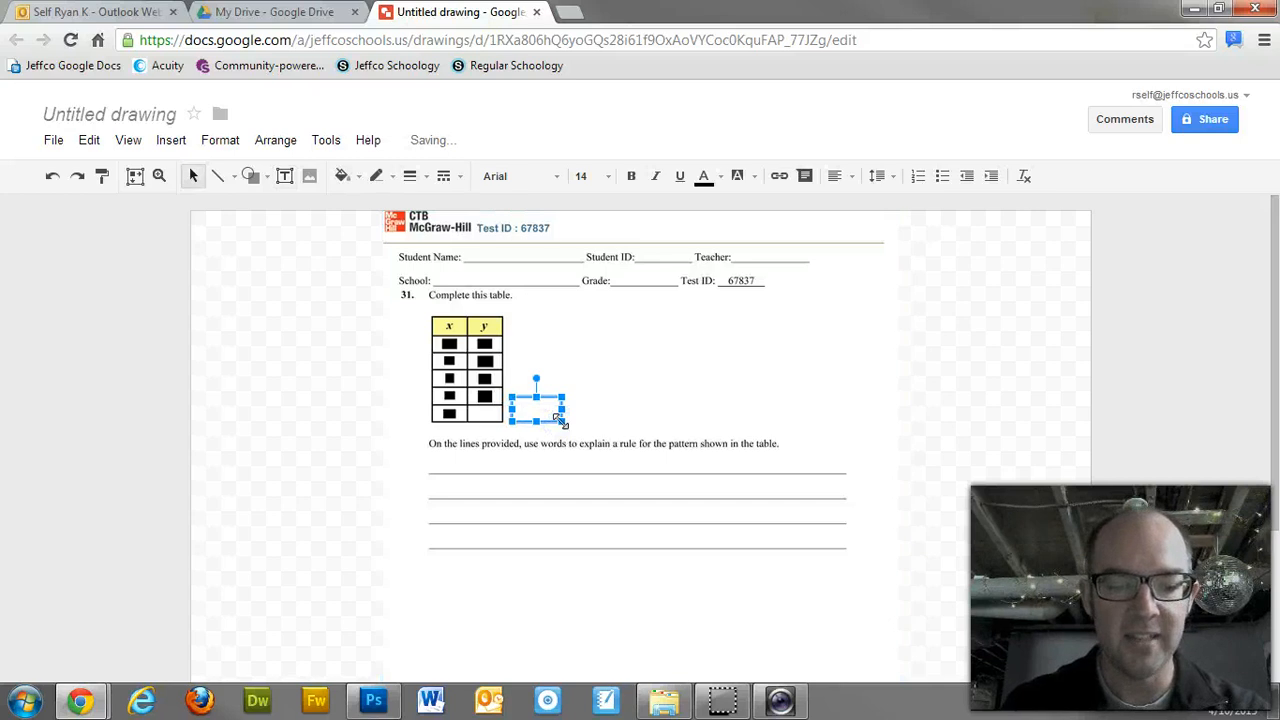
pyautogui.write('1500')
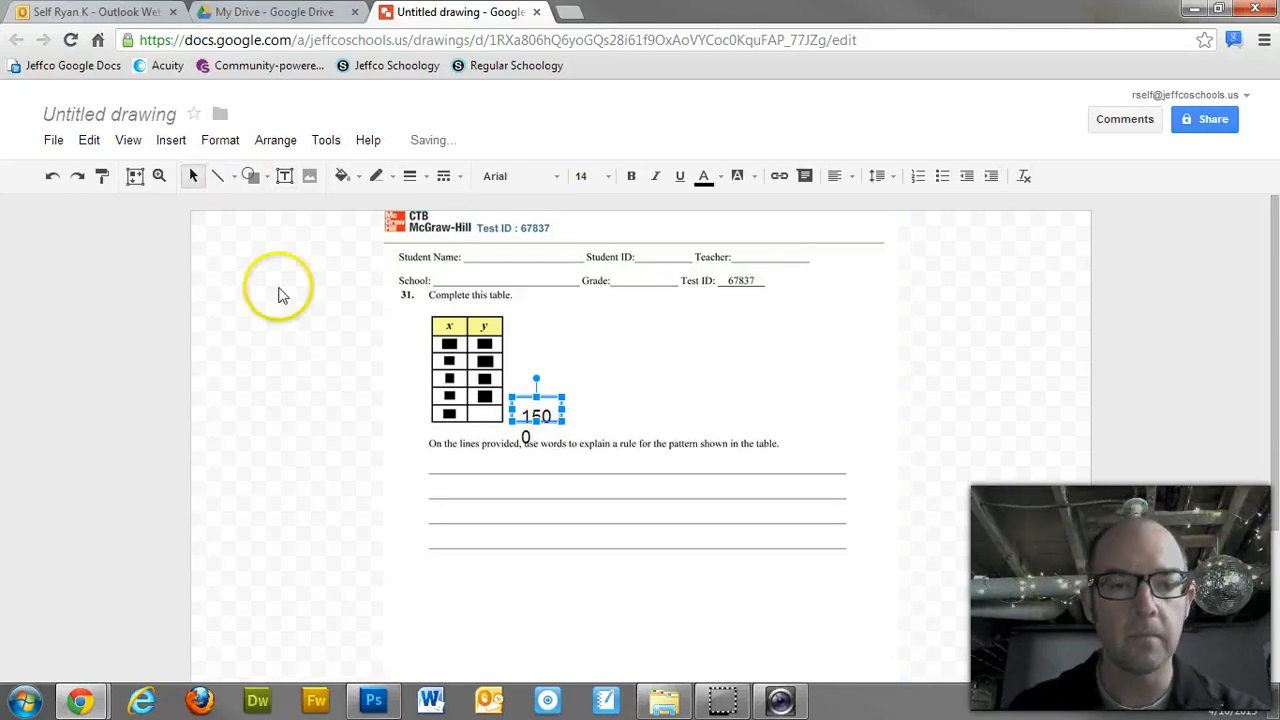
pyautogui.click(300, 334)
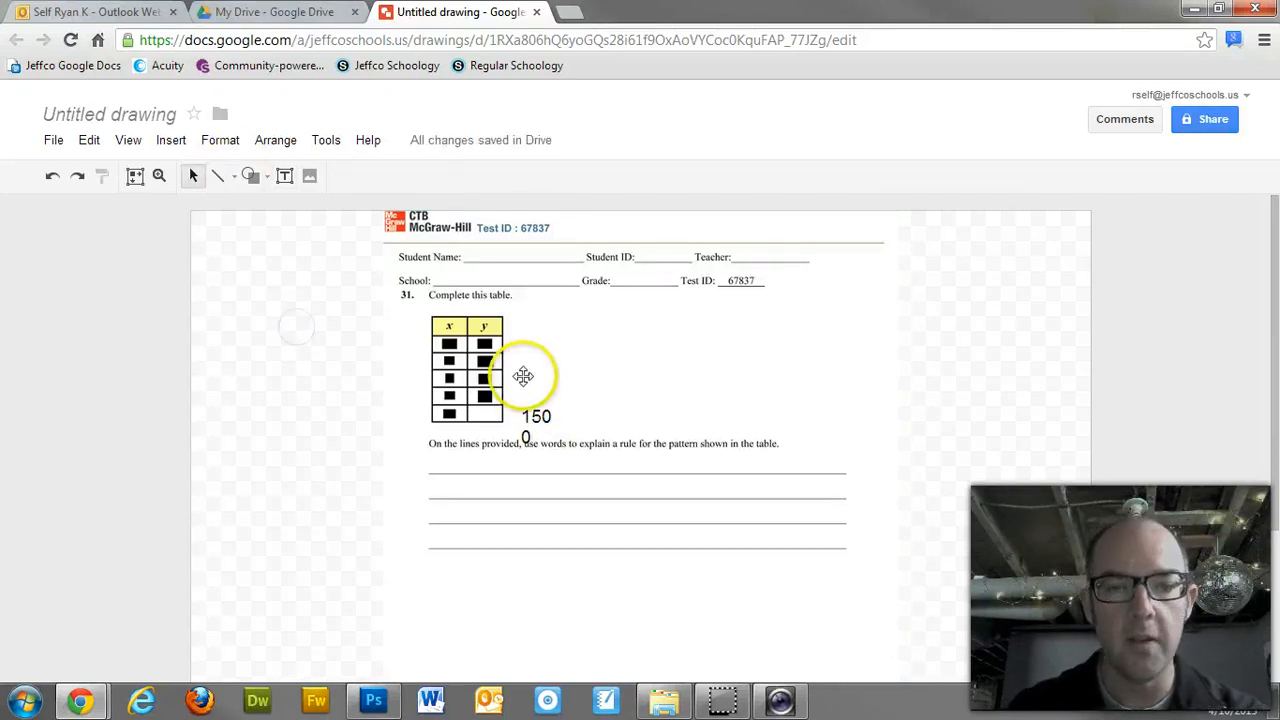
pyautogui.click(537, 420)
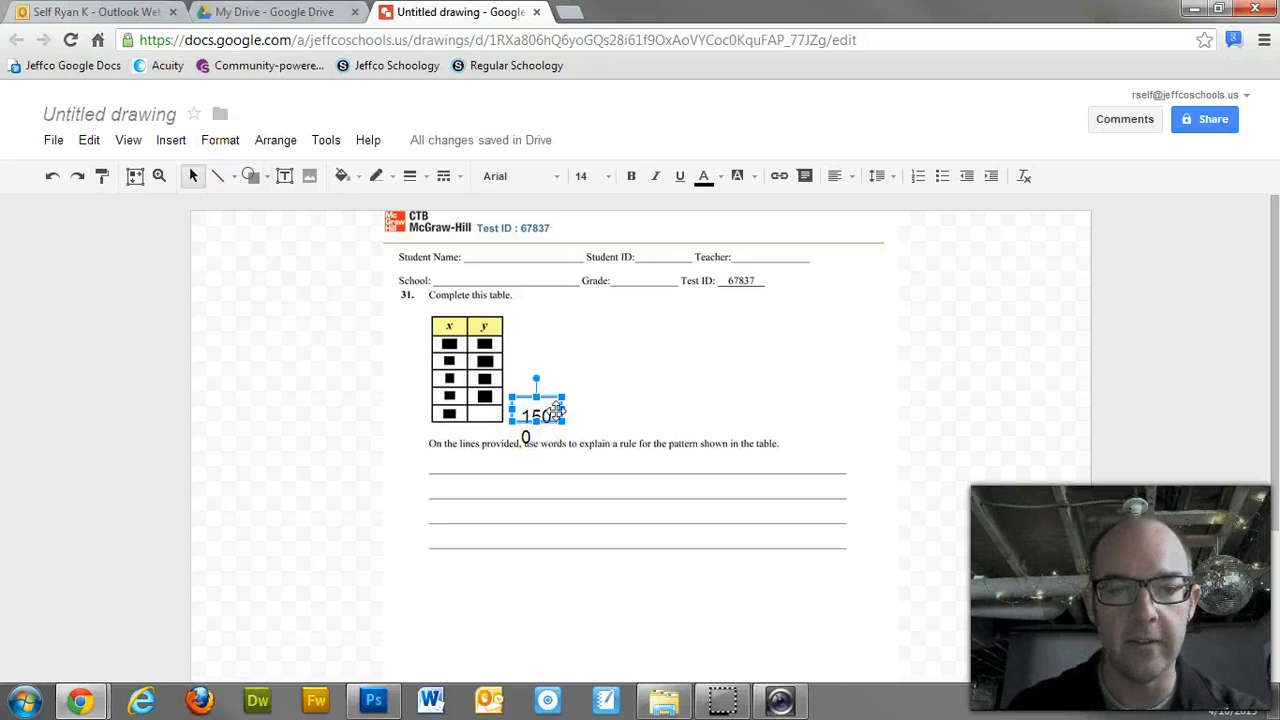
pyautogui.moveTo(563, 409); pyautogui.dragTo(615, 409)
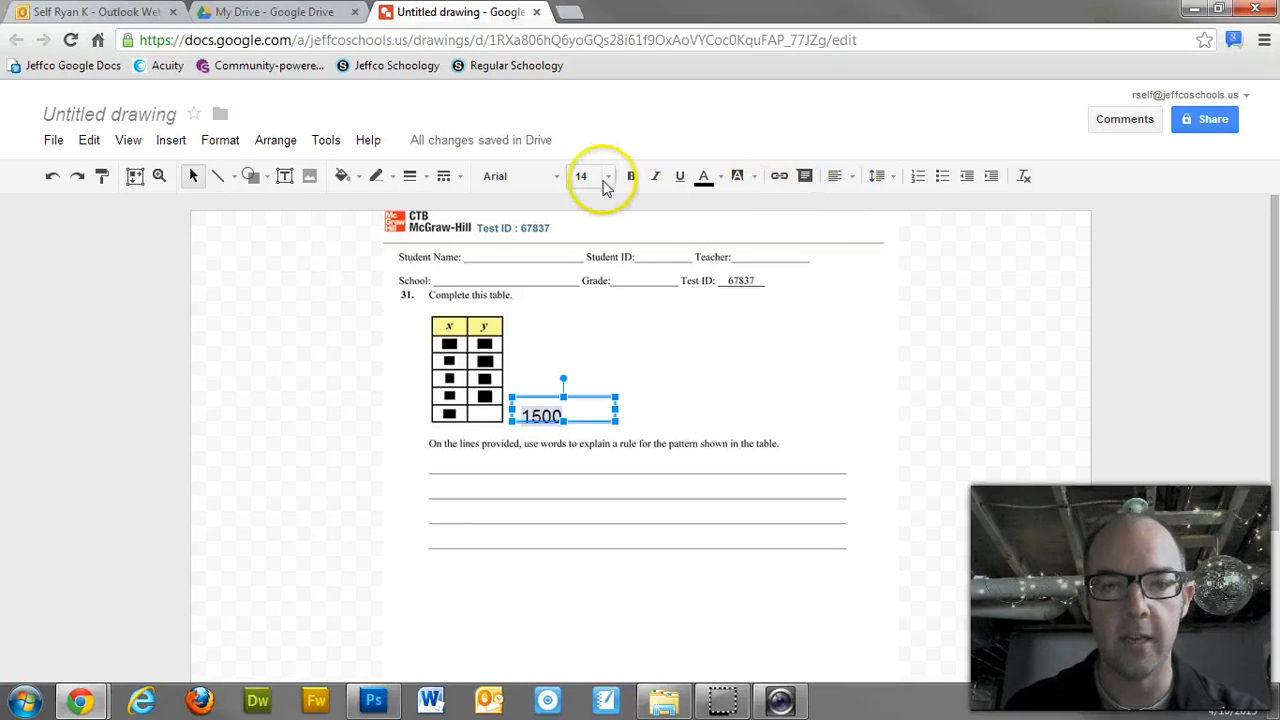
pyautogui.click(606, 177)
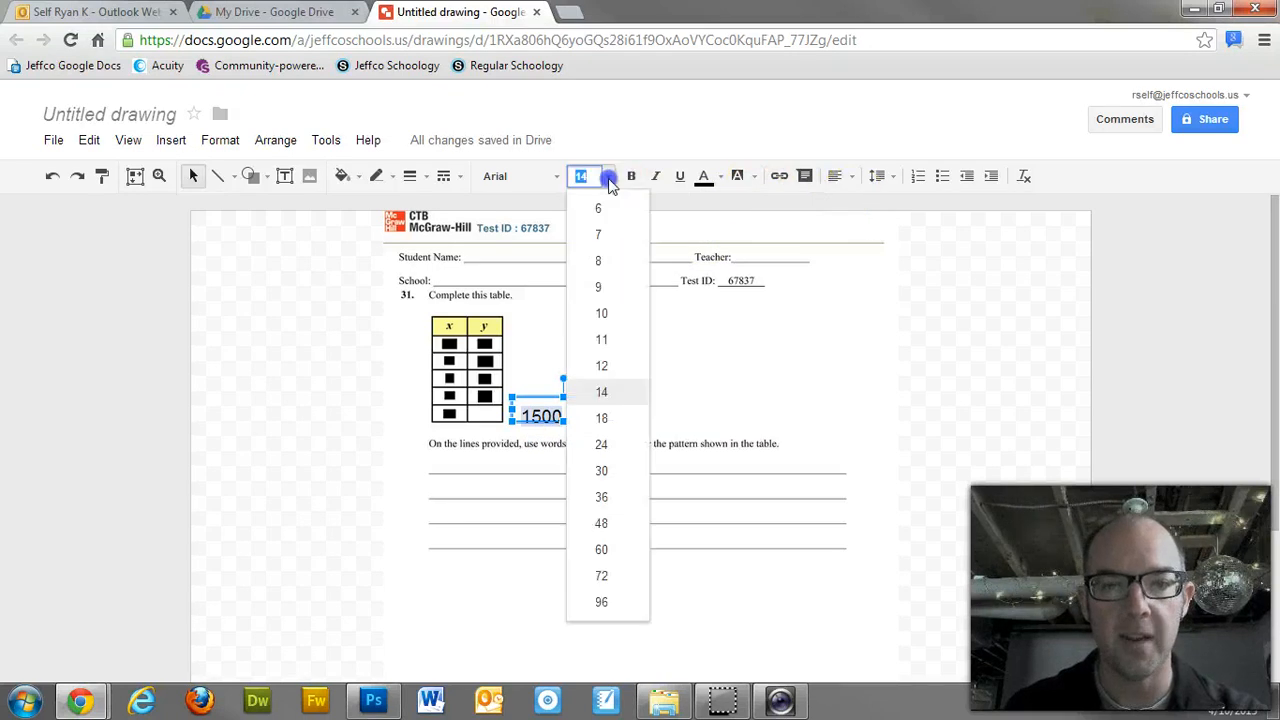
pyautogui.click(598, 312)
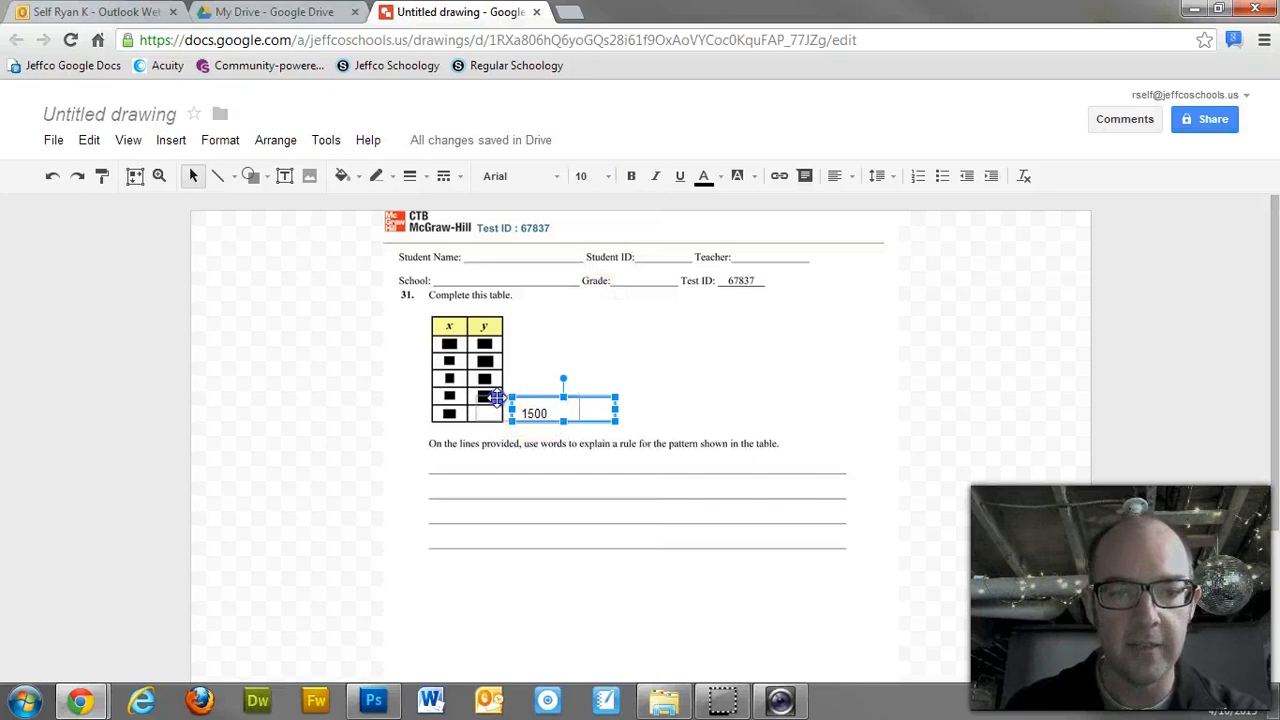
# Step: Position the 1500 label inside the table's bottom y cell
pyautogui.moveTo(503, 400); pyautogui.dragTo(487, 398)
pyautogui.press('Right')
pyautogui.press('Right')
pyautogui.press('Right')
pyautogui.press('Right')
pyautogui.press('Right')
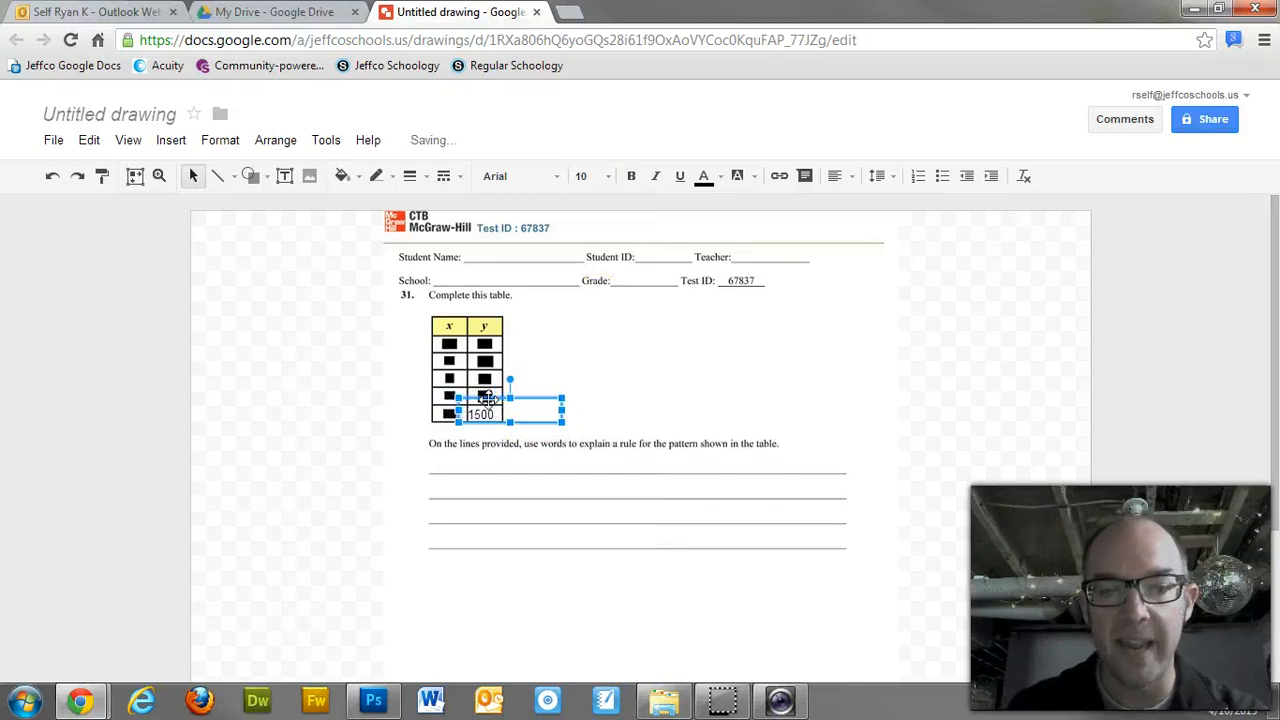
pyautogui.press('Left')
pyautogui.press('Left')
pyautogui.press('Left')
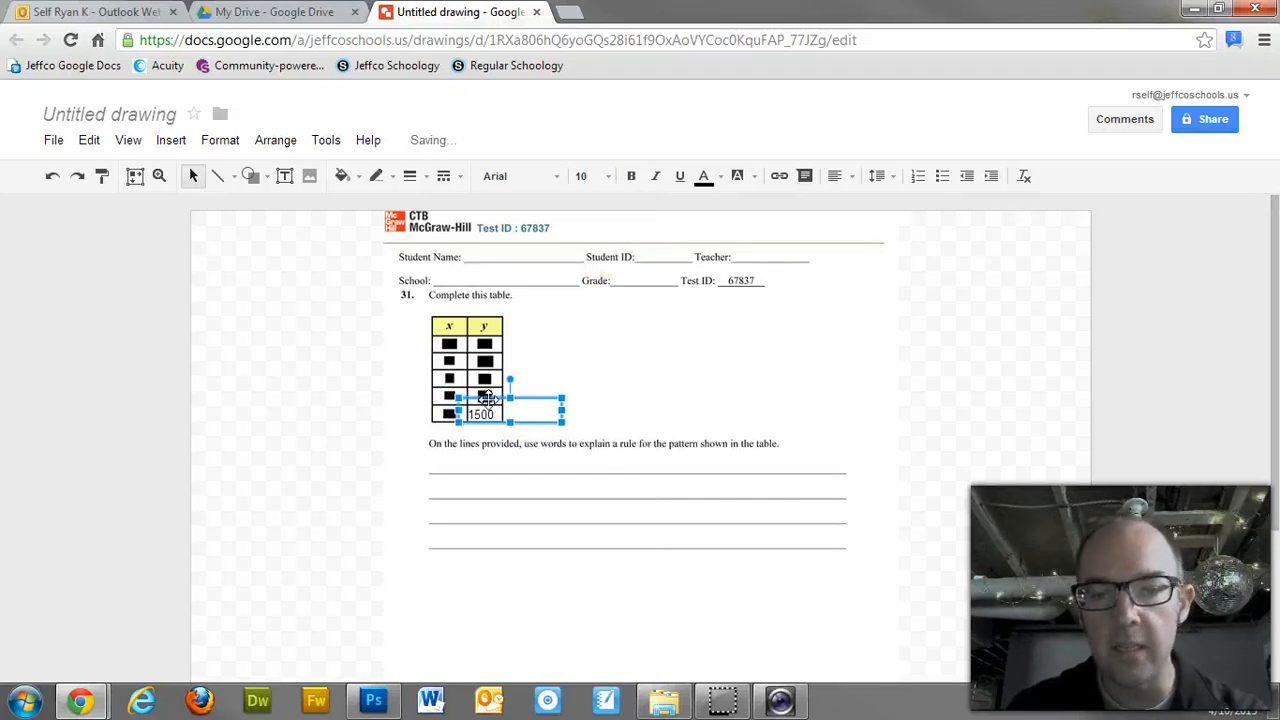
pyautogui.press('Right')
pyautogui.press('Up')
pyautogui.press('Down')
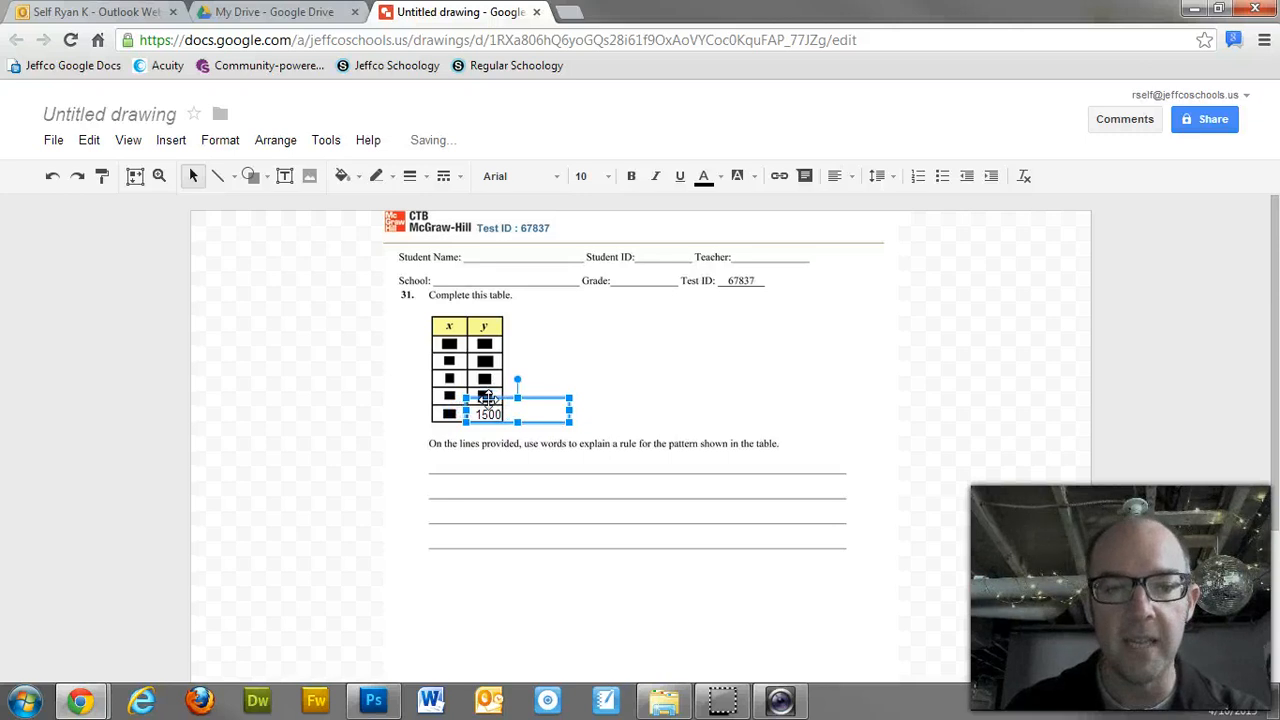
pyautogui.click(406, 377)
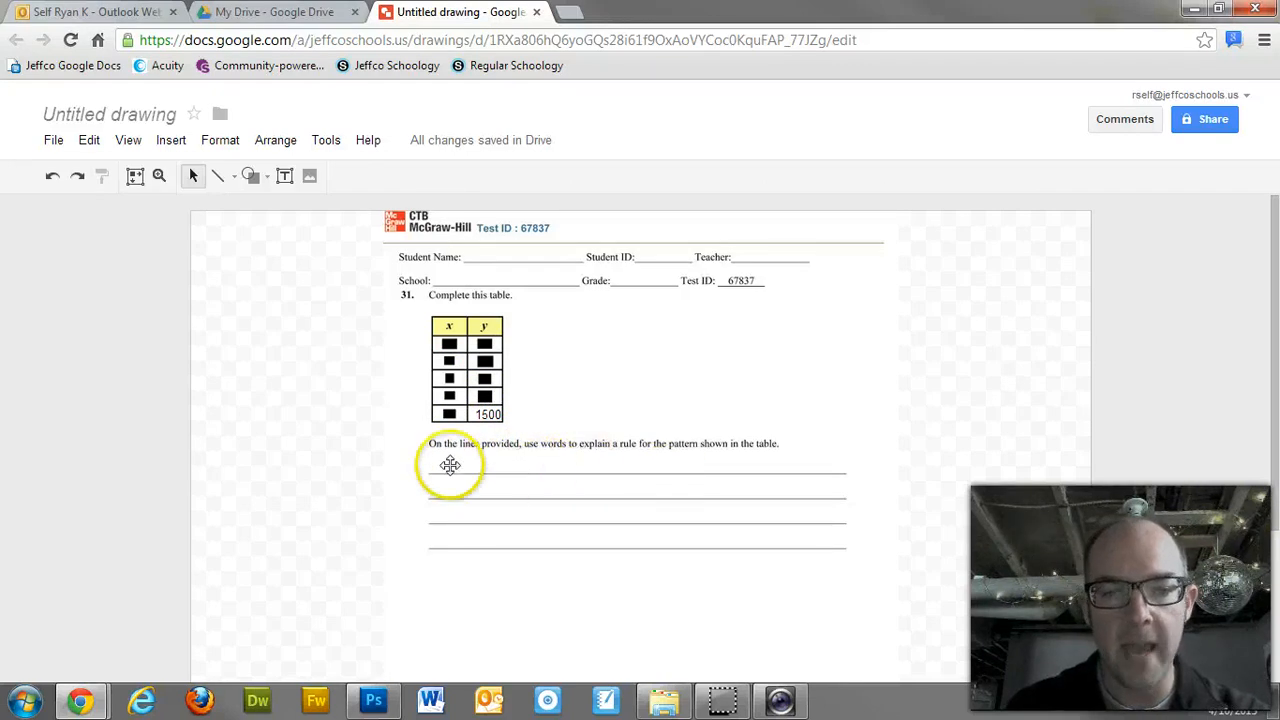
# Step: Add a text box over the answer lines reading 'Here is my explanations of blah blah blah...'
pyautogui.click(284, 176)
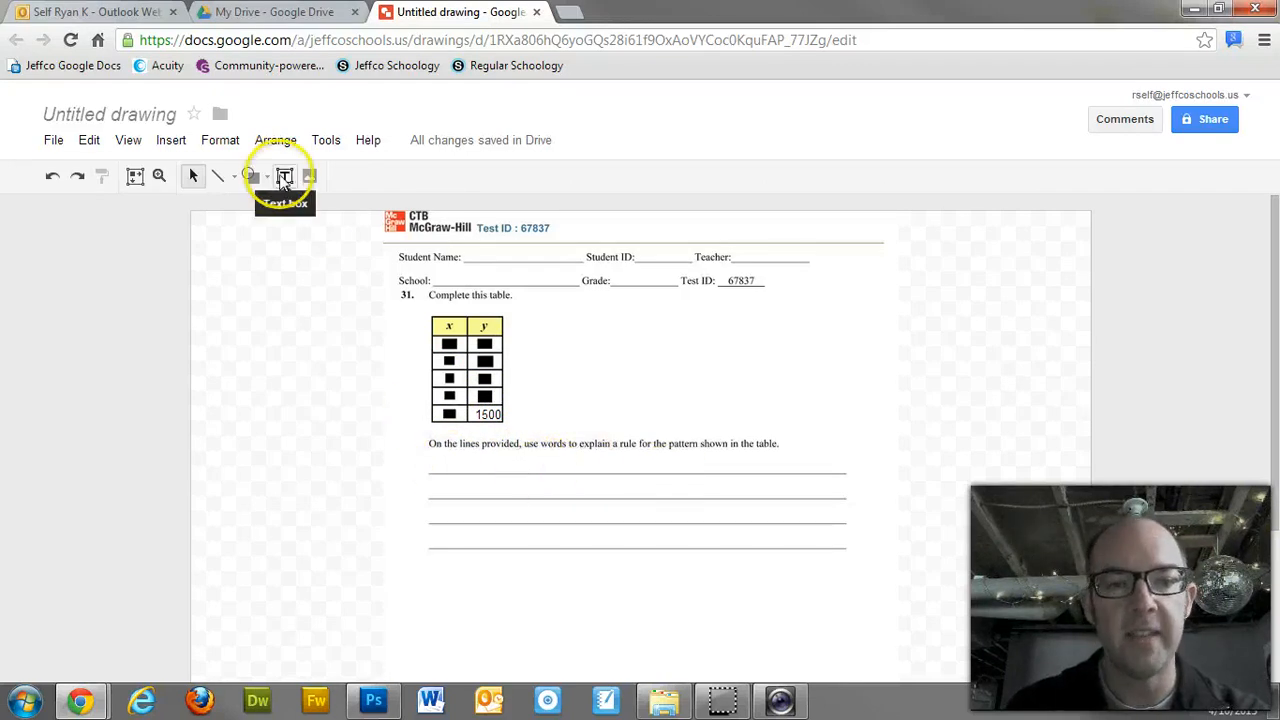
pyautogui.moveTo(422, 466); pyautogui.dragTo(871, 559)
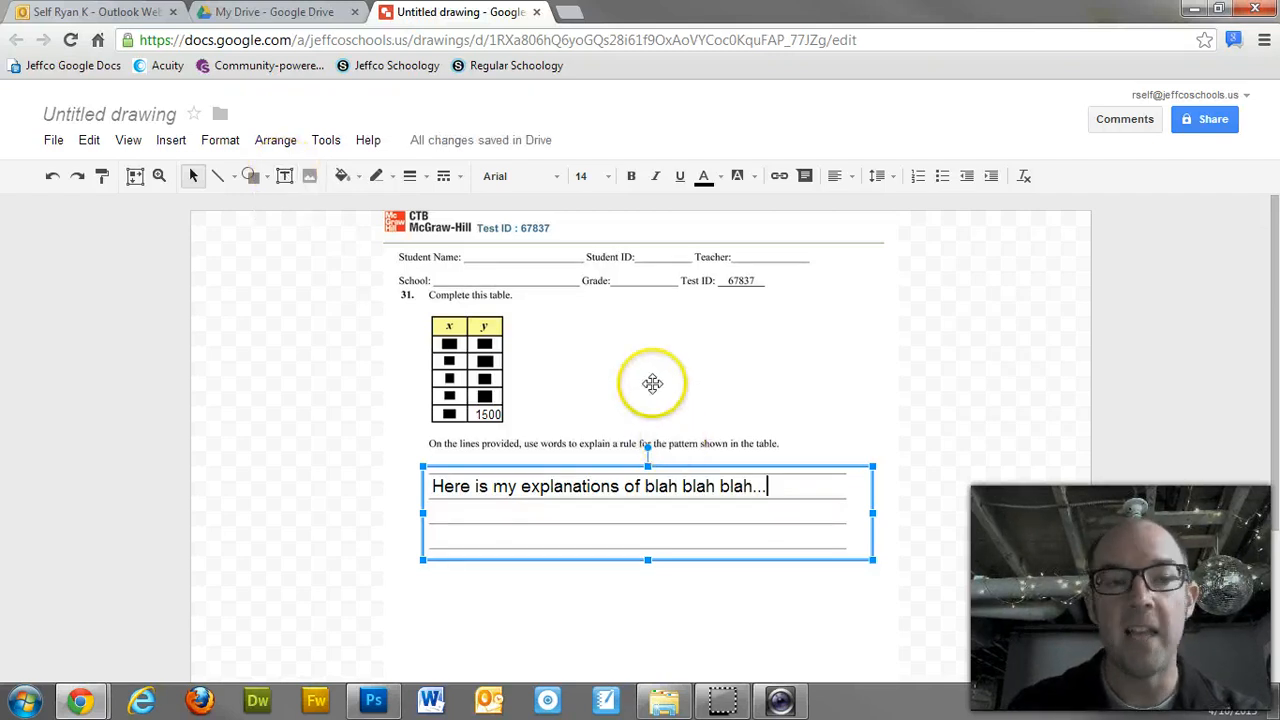
# Step: Undo a stray line and trim the explanation to 'Here is my explanations of blah'
pyautogui.click(218, 178)
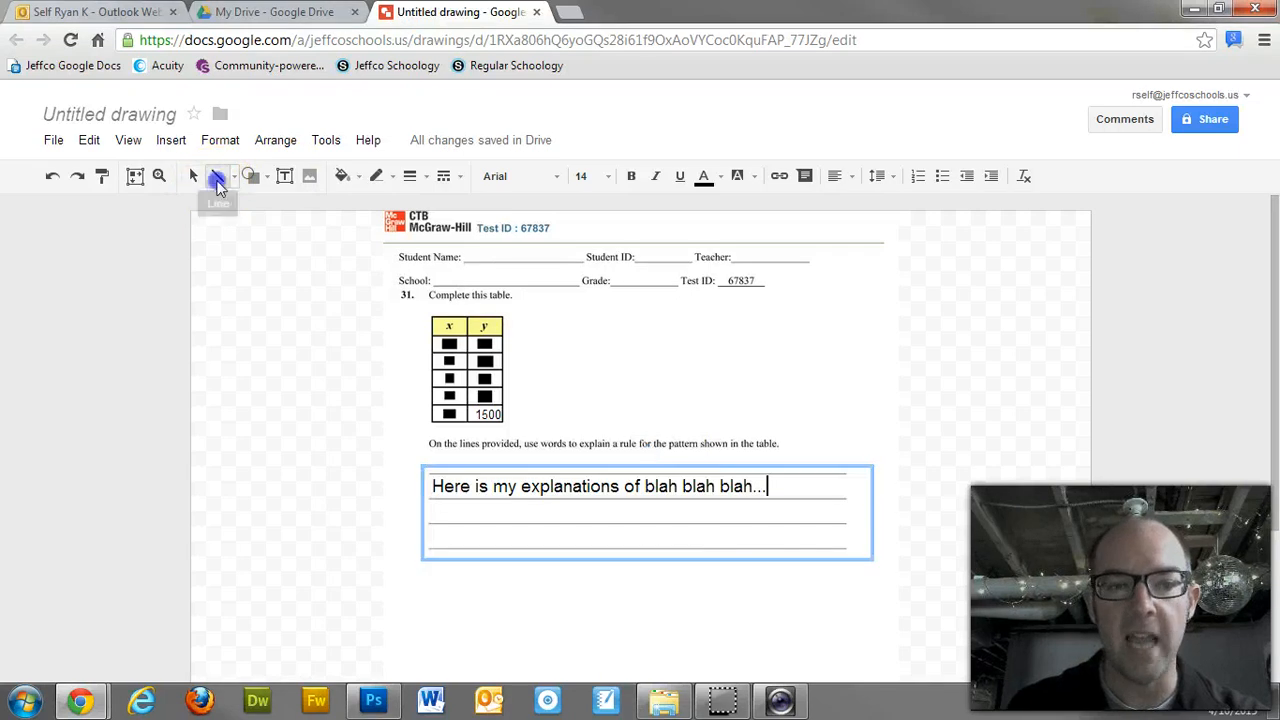
pyautogui.moveTo(614, 337); pyautogui.dragTo(824, 398)
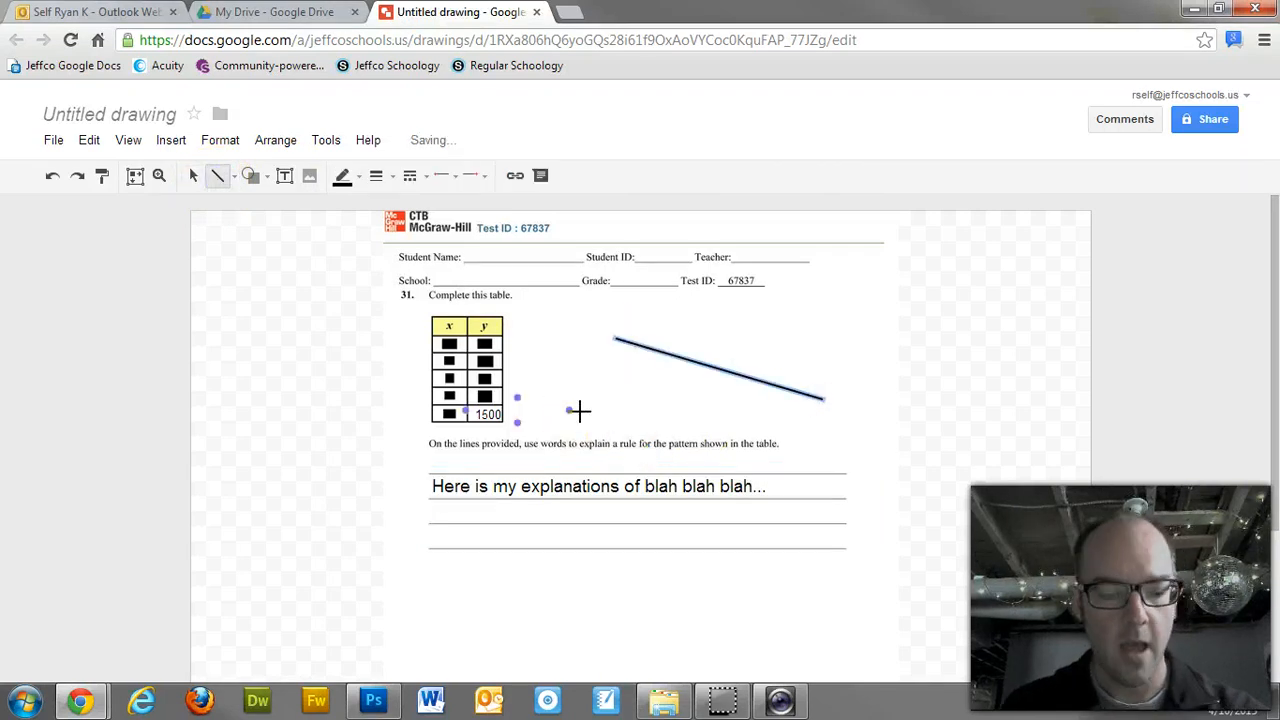
pyautogui.hotkey('ctrl', 'z')
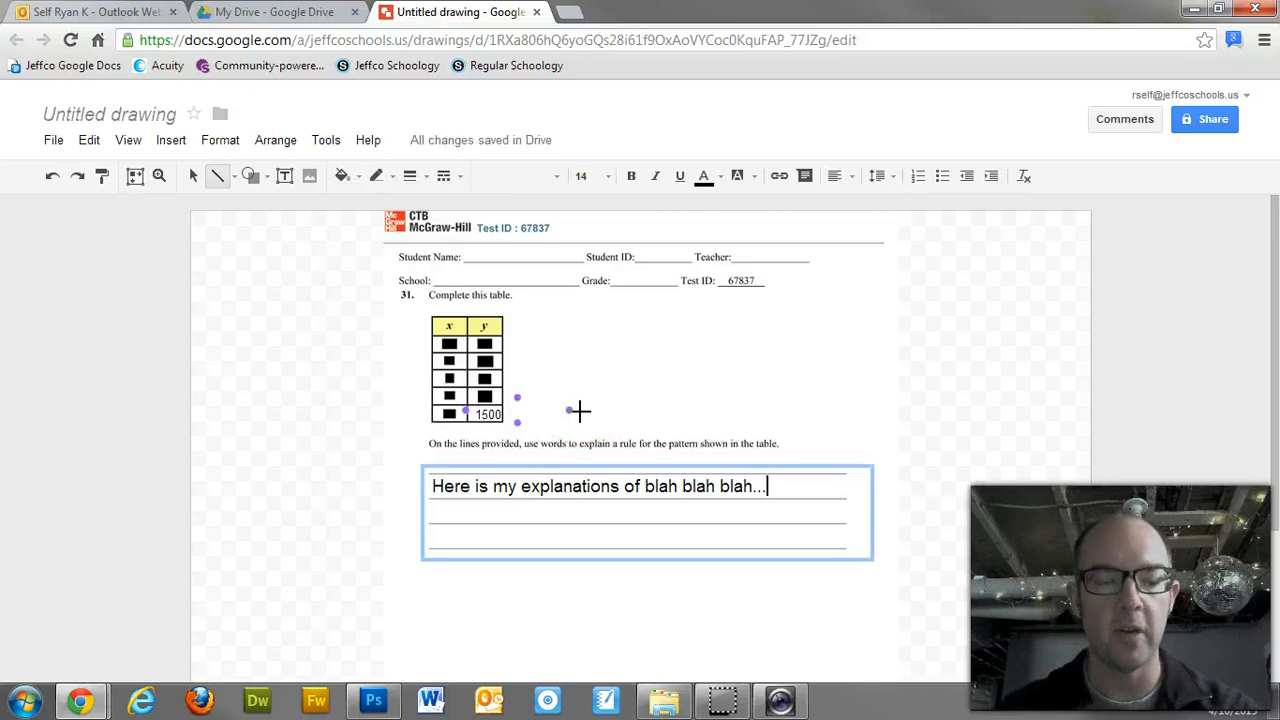
pyautogui.press('BackSpace')
pyautogui.press('BackSpace')
pyautogui.press('BackSpace')
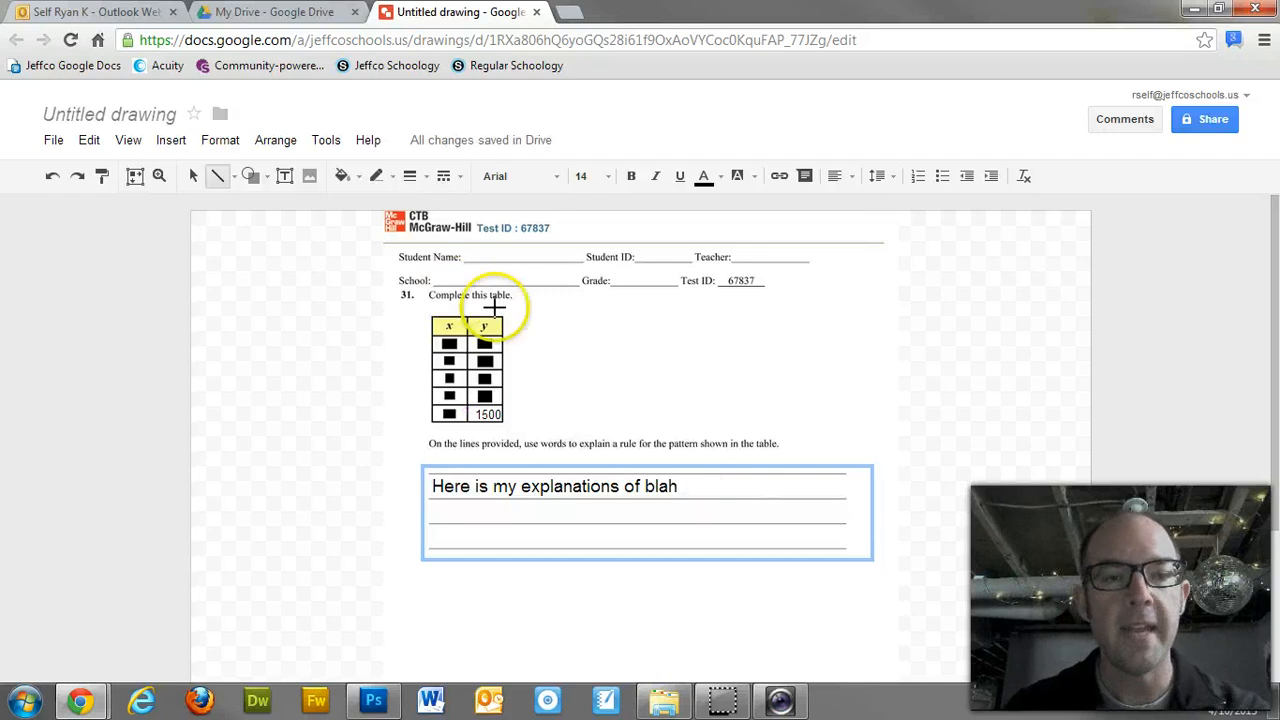
# Step: Draw three tall rectangles right of the table, the middle one shorter, as bars
pyautogui.click(262, 180)
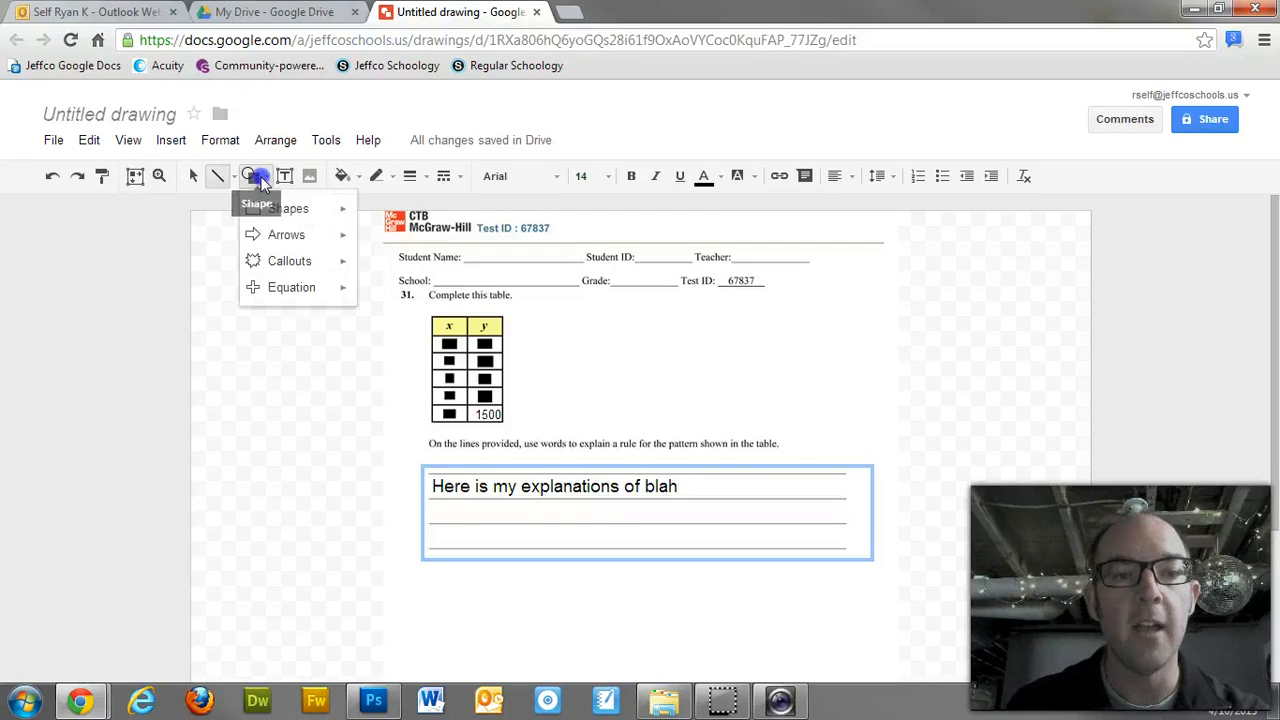
pyautogui.moveTo(272, 208)
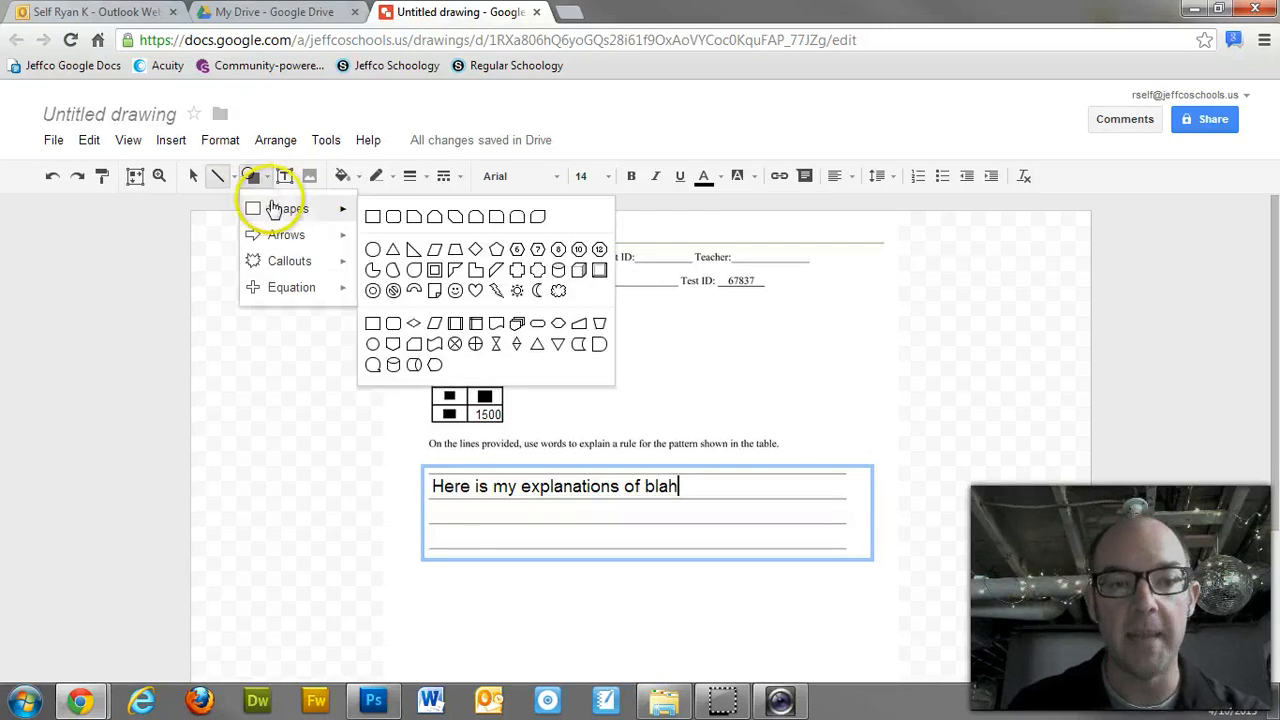
pyautogui.click(373, 217)
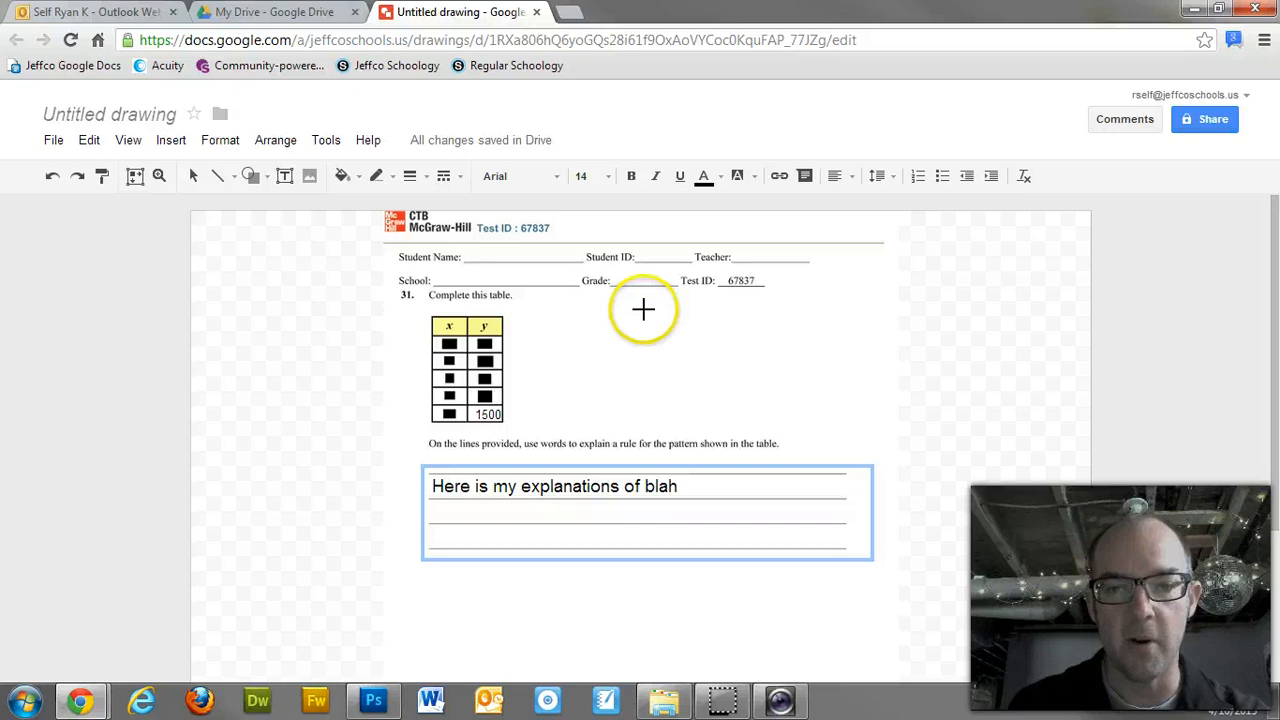
pyautogui.moveTo(645, 308); pyautogui.dragTo(679, 440)
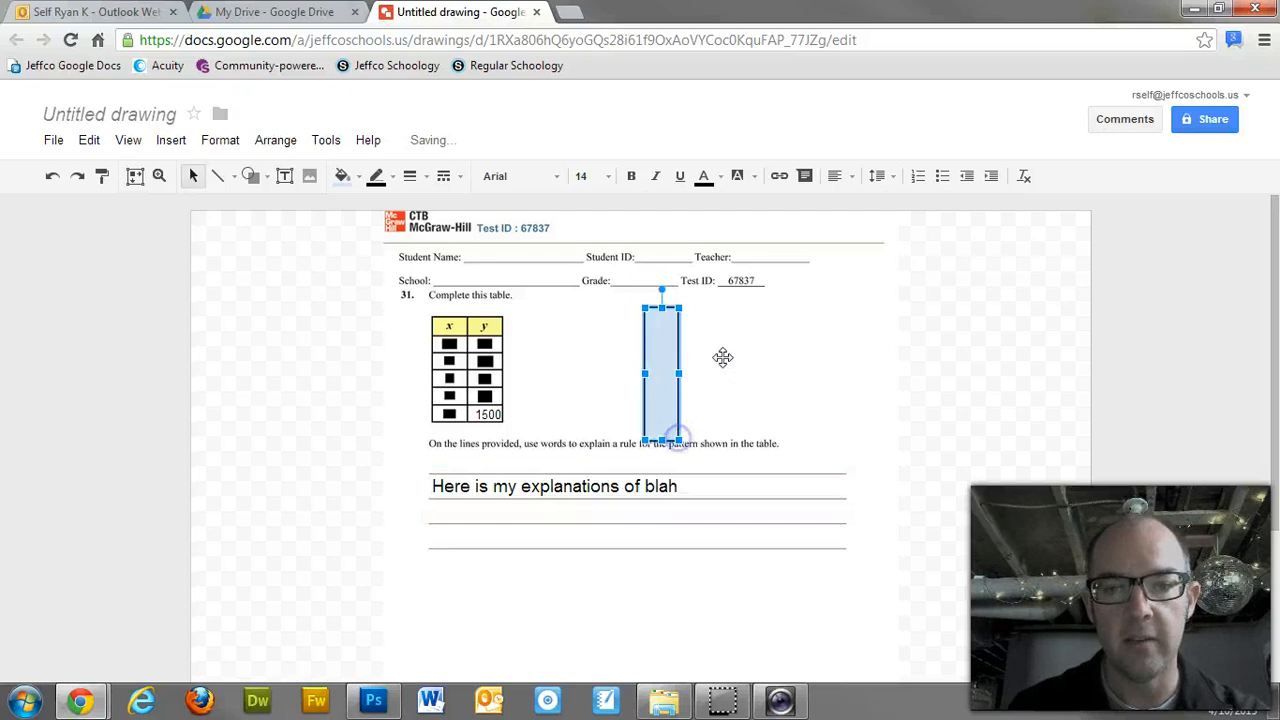
pyautogui.click(250, 176)
pyautogui.moveTo(333, 218)
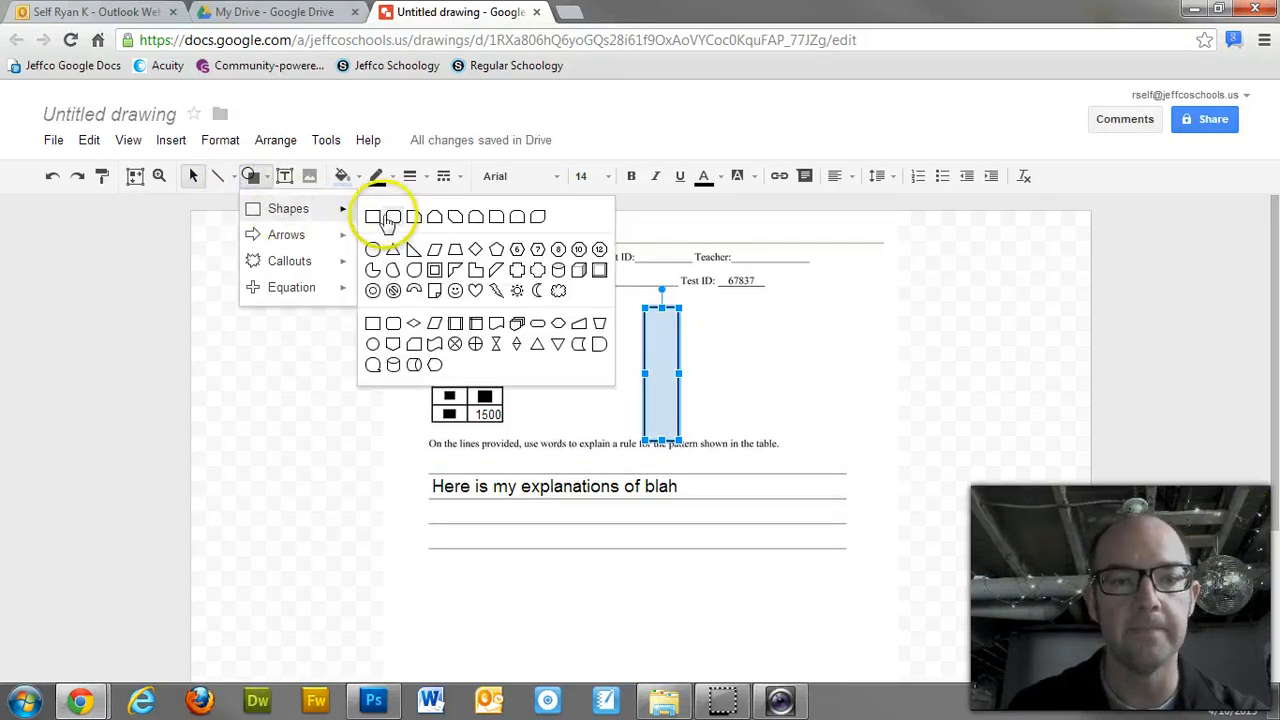
pyautogui.click(372, 216)
pyautogui.moveTo(700, 341); pyautogui.dragTo(733, 441)
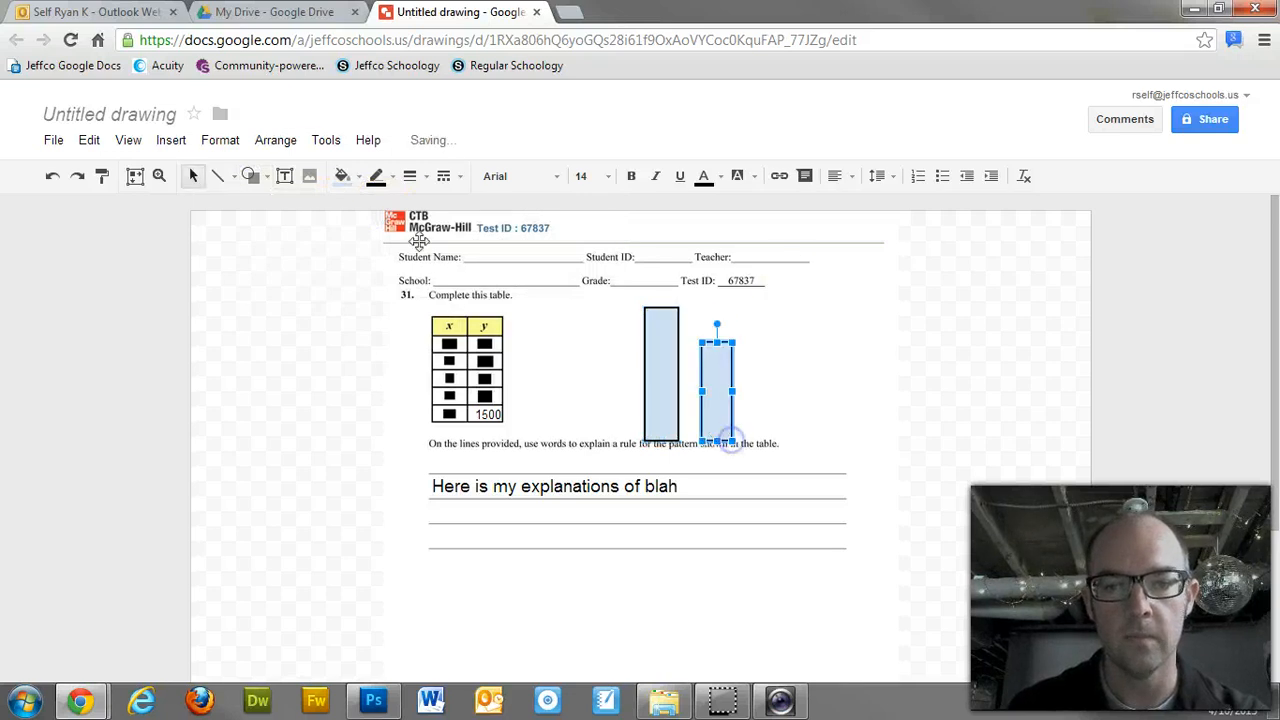
pyautogui.click(250, 176)
pyautogui.moveTo(275, 208)
pyautogui.click(388, 217)
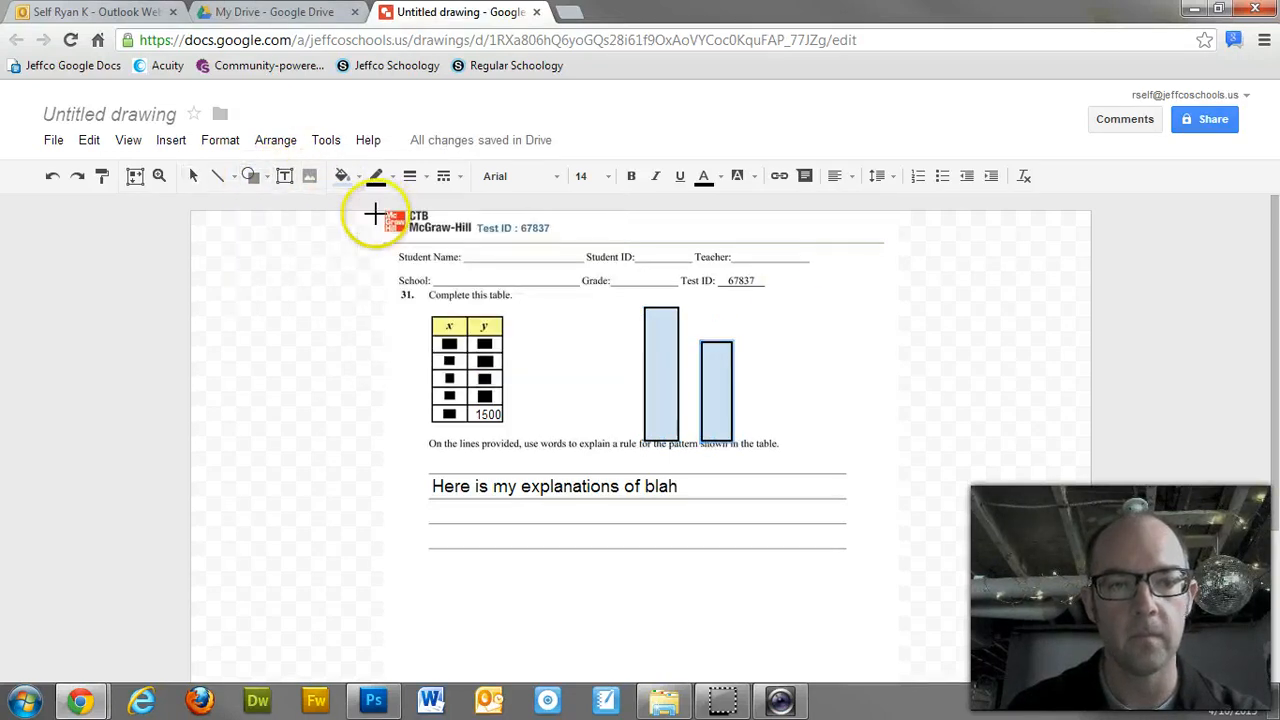
pyautogui.moveTo(758, 310); pyautogui.dragTo(796, 436)
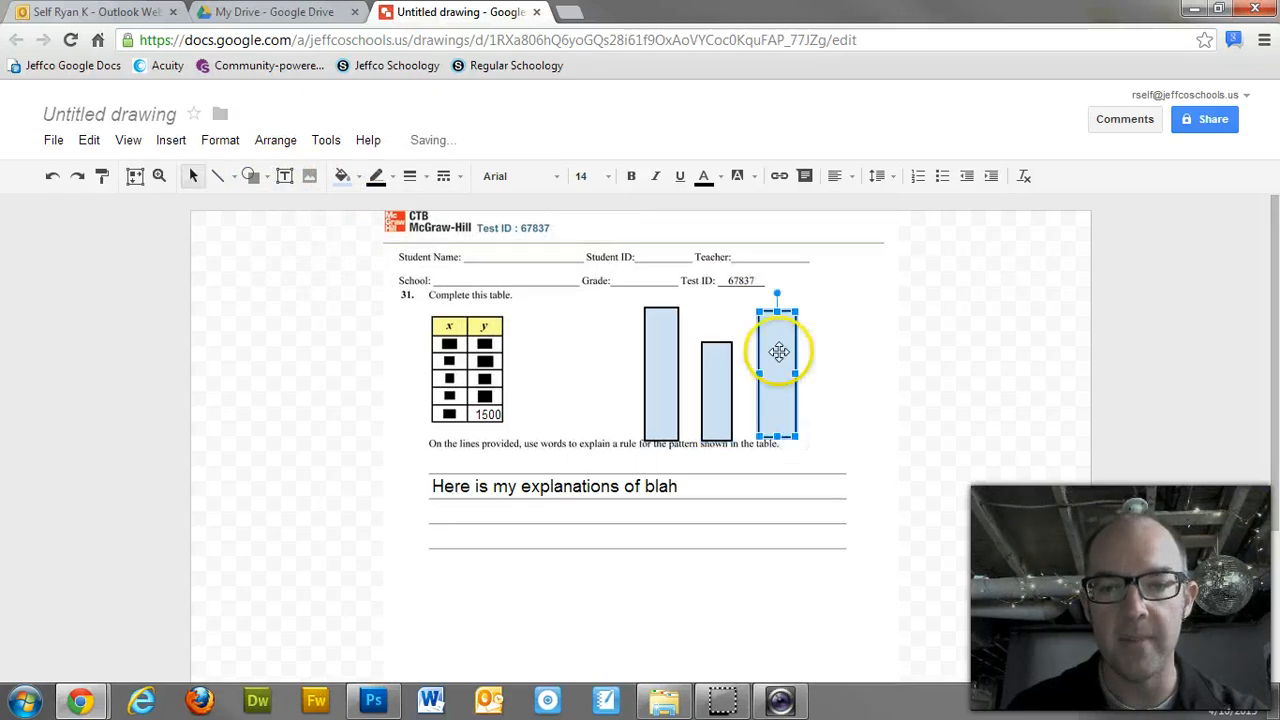
# Step: Fill the right-hand bar with red
pyautogui.click(742, 177)
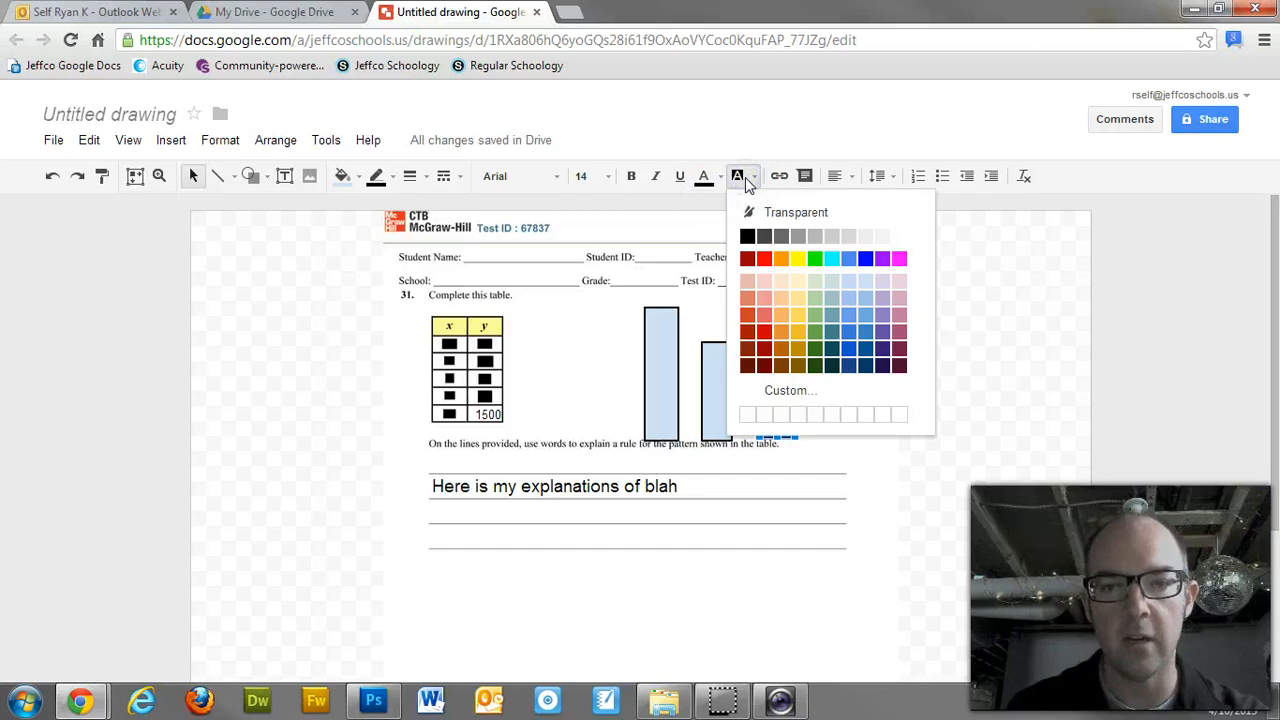
pyautogui.click(749, 234)
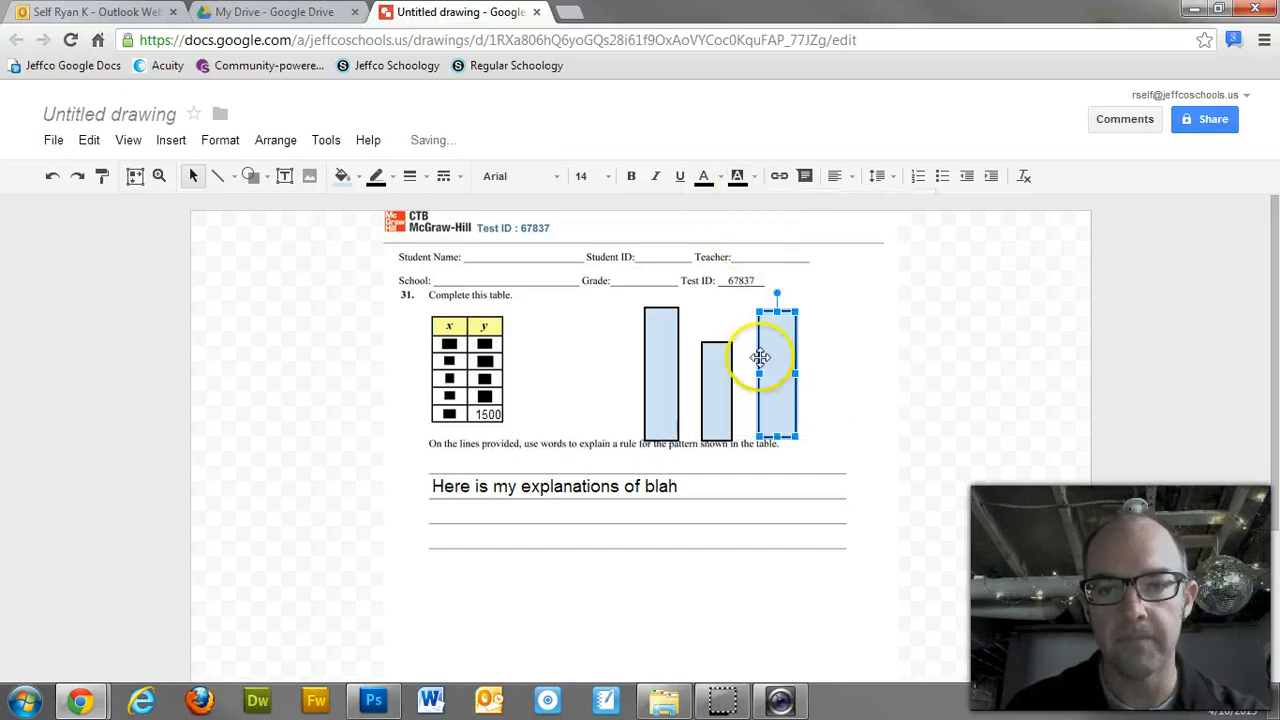
pyautogui.moveTo(769, 358); pyautogui.dragTo(818, 345)
pyautogui.click(818, 345)
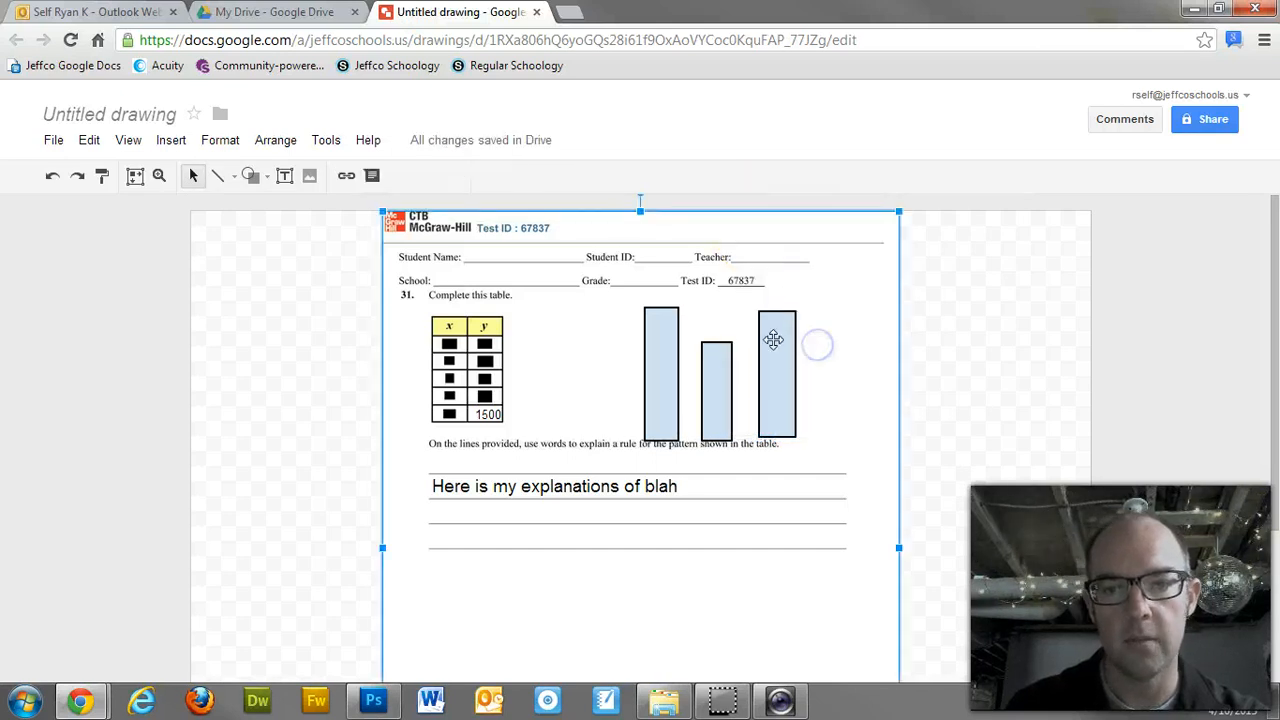
pyautogui.click(766, 337)
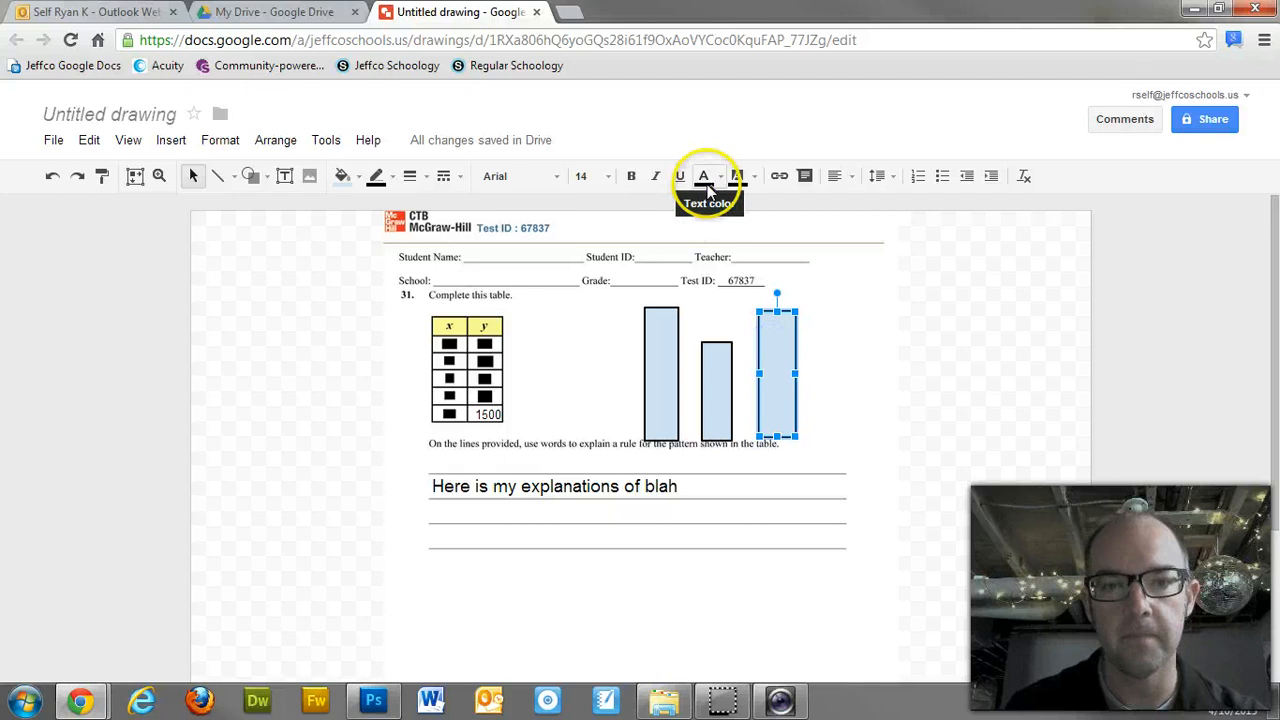
pyautogui.click(360, 177)
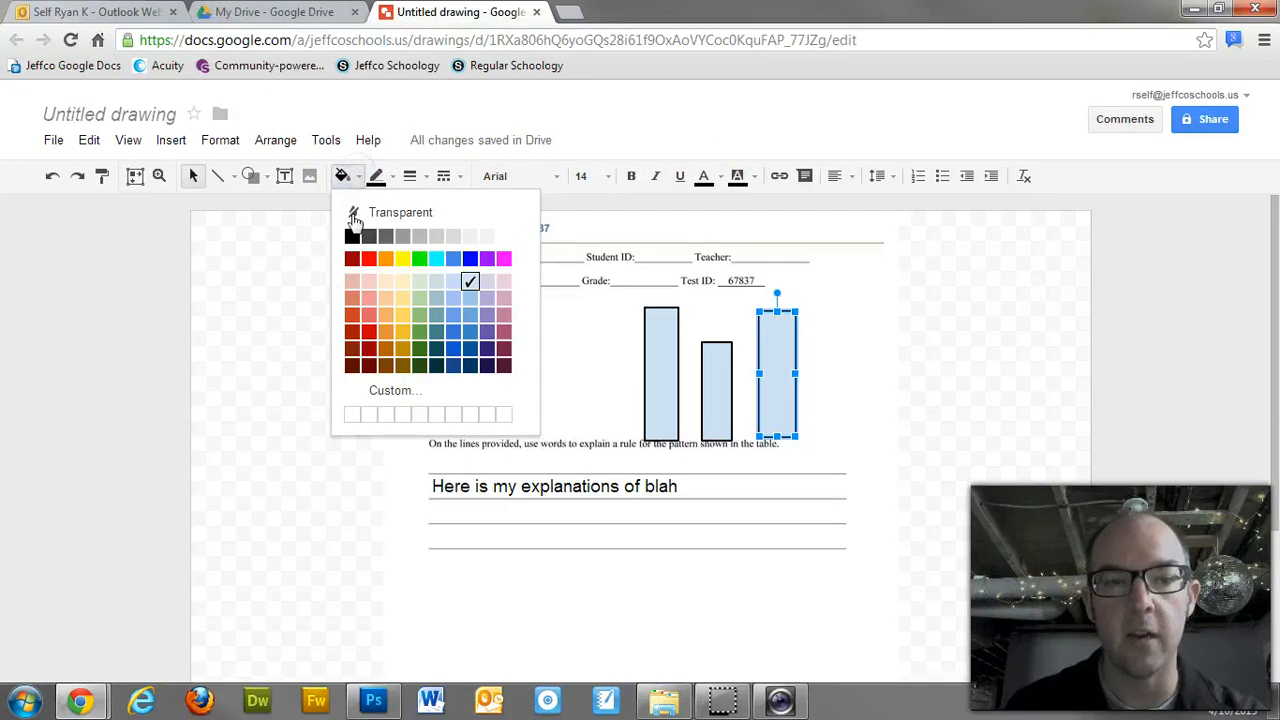
pyautogui.click(357, 260)
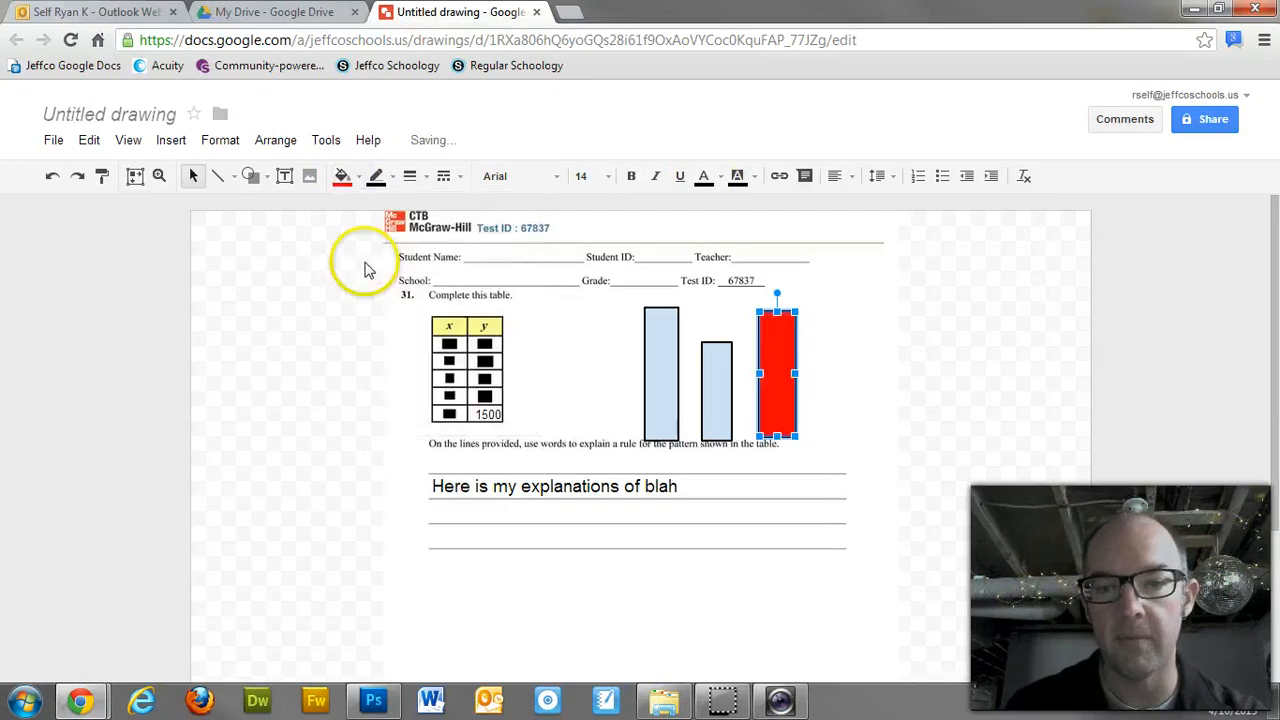
# Step: Fill the middle bar with magenta, then select the light-blue left bar
pyautogui.click(732, 387)
pyautogui.click(345, 177)
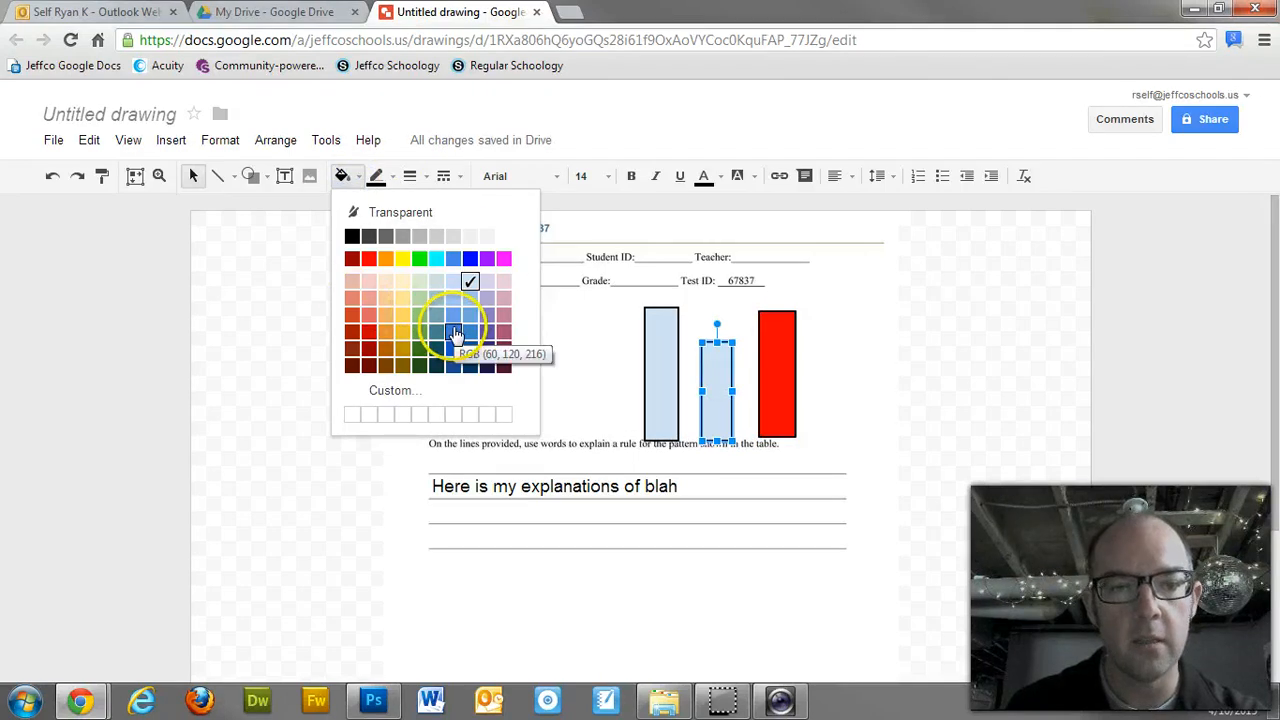
pyautogui.click(503, 259)
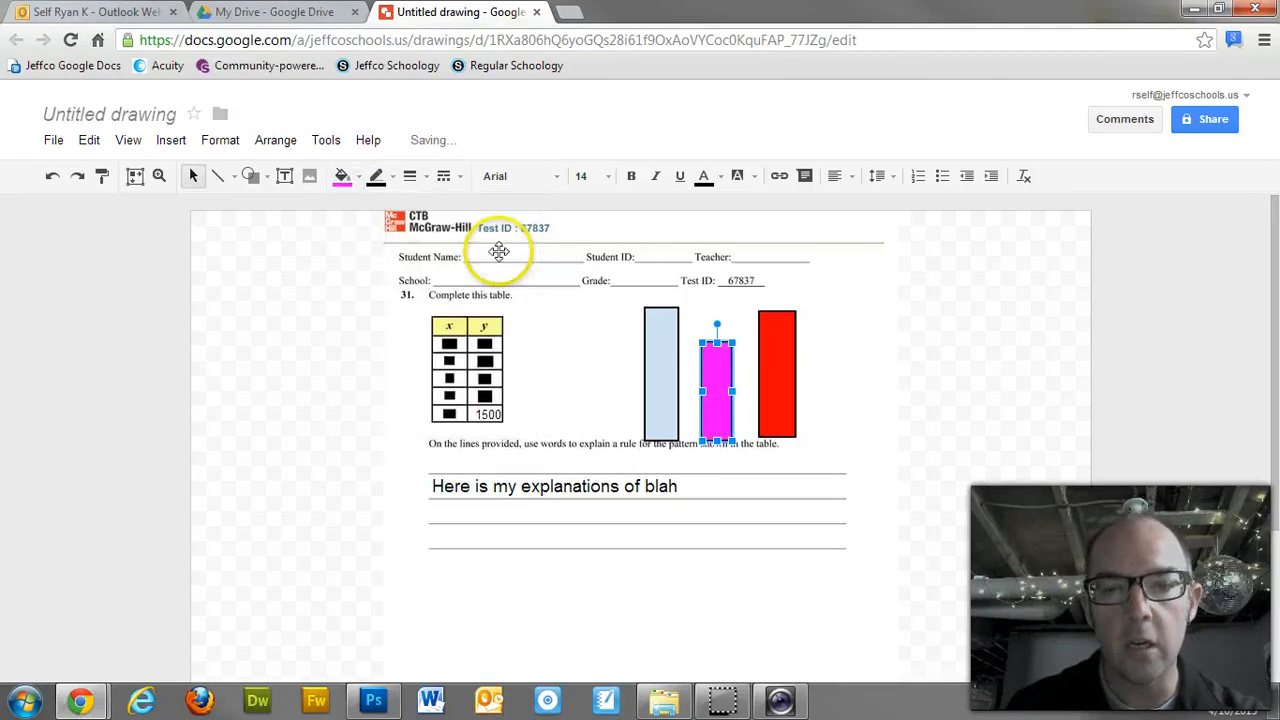
pyautogui.click(837, 380)
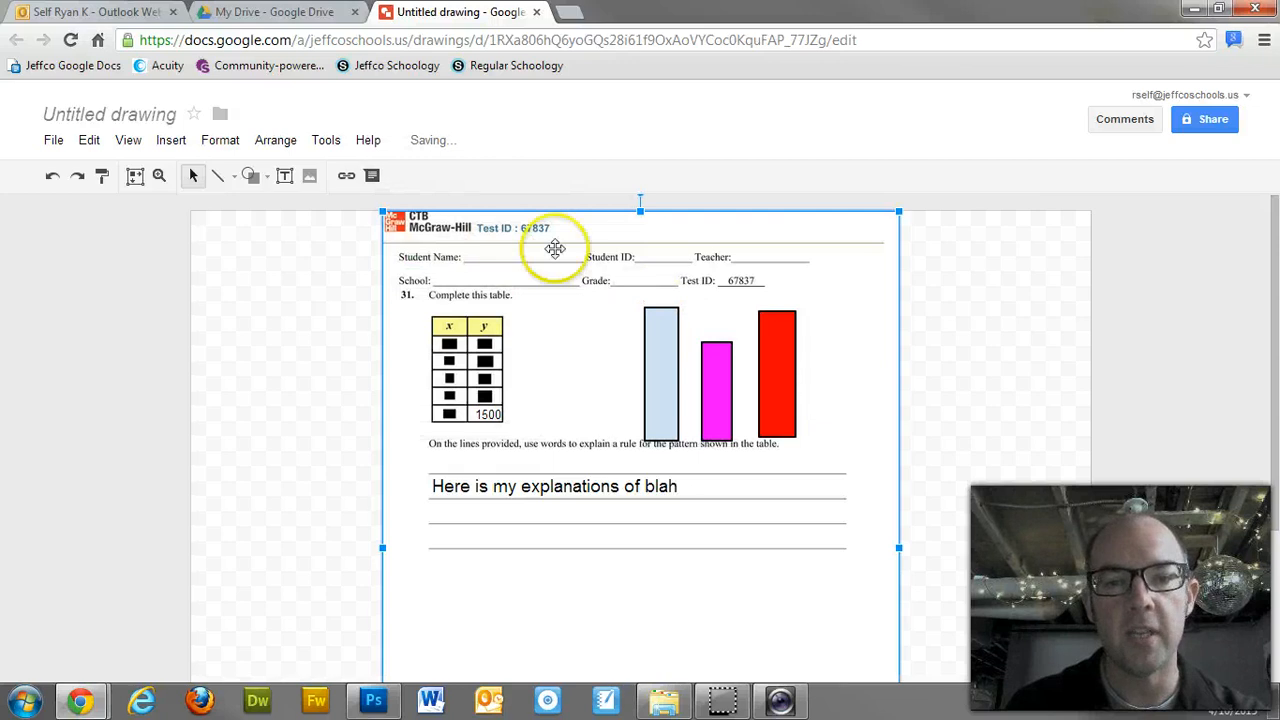
pyautogui.click(660, 372)
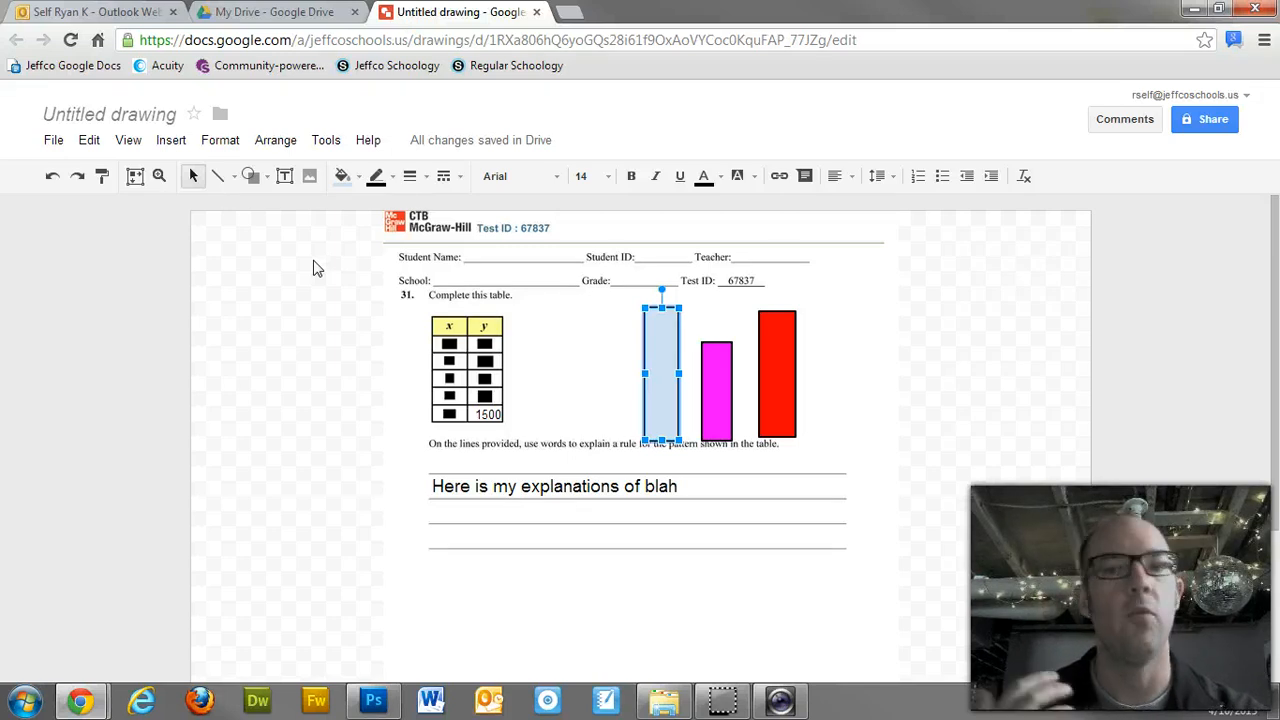
# Step: Download the drawing as a PDF document, saved as 'Untitled drawing (1).pdf'
pyautogui.click(55, 141)
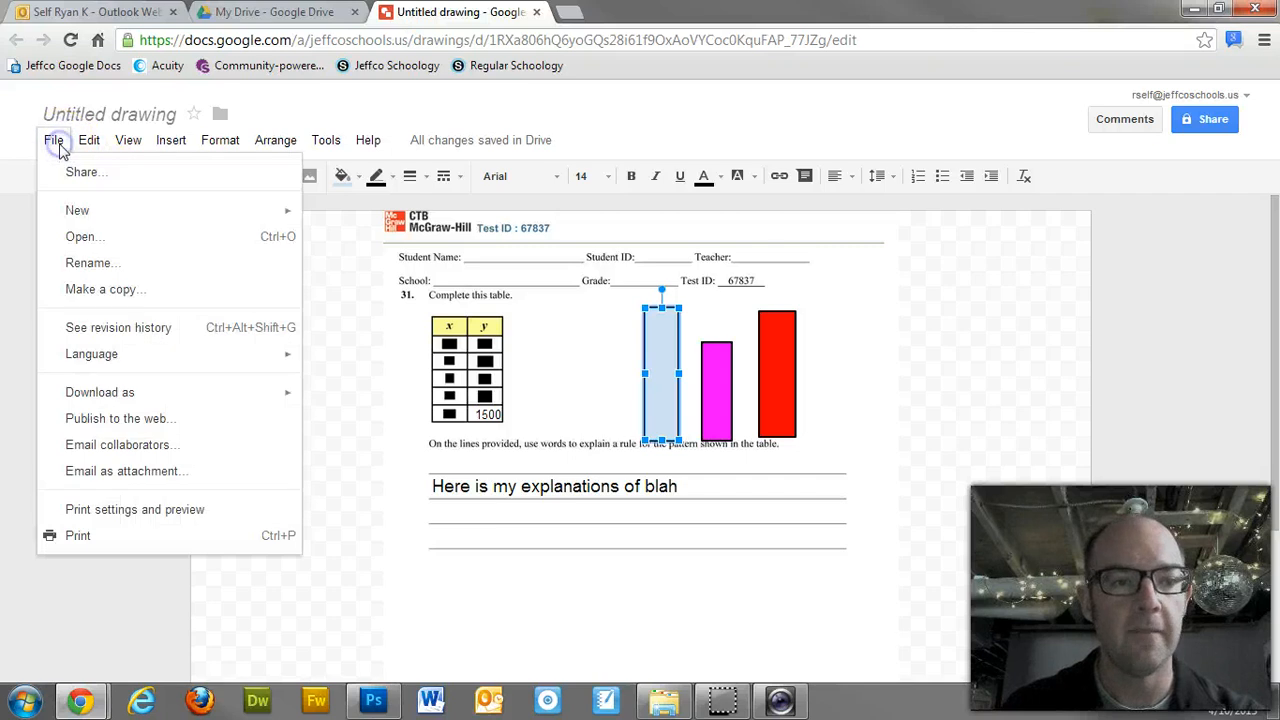
pyautogui.moveTo(128, 393)
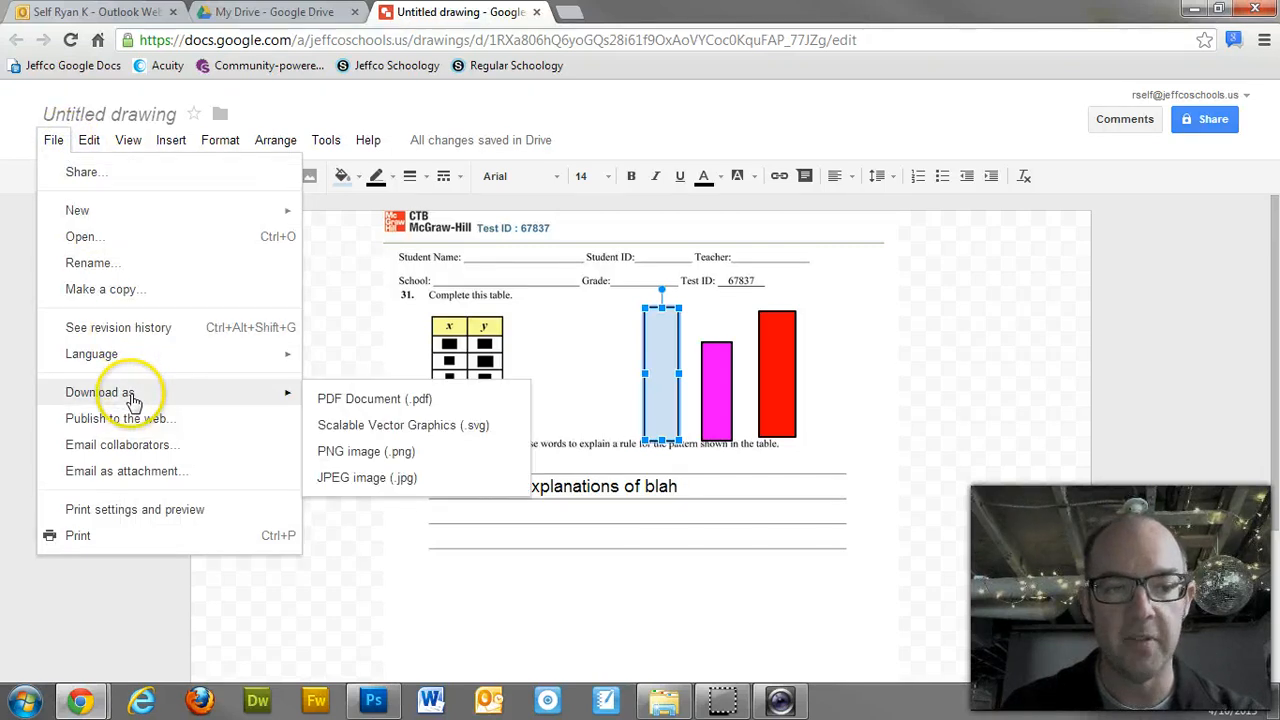
pyautogui.click(329, 399)
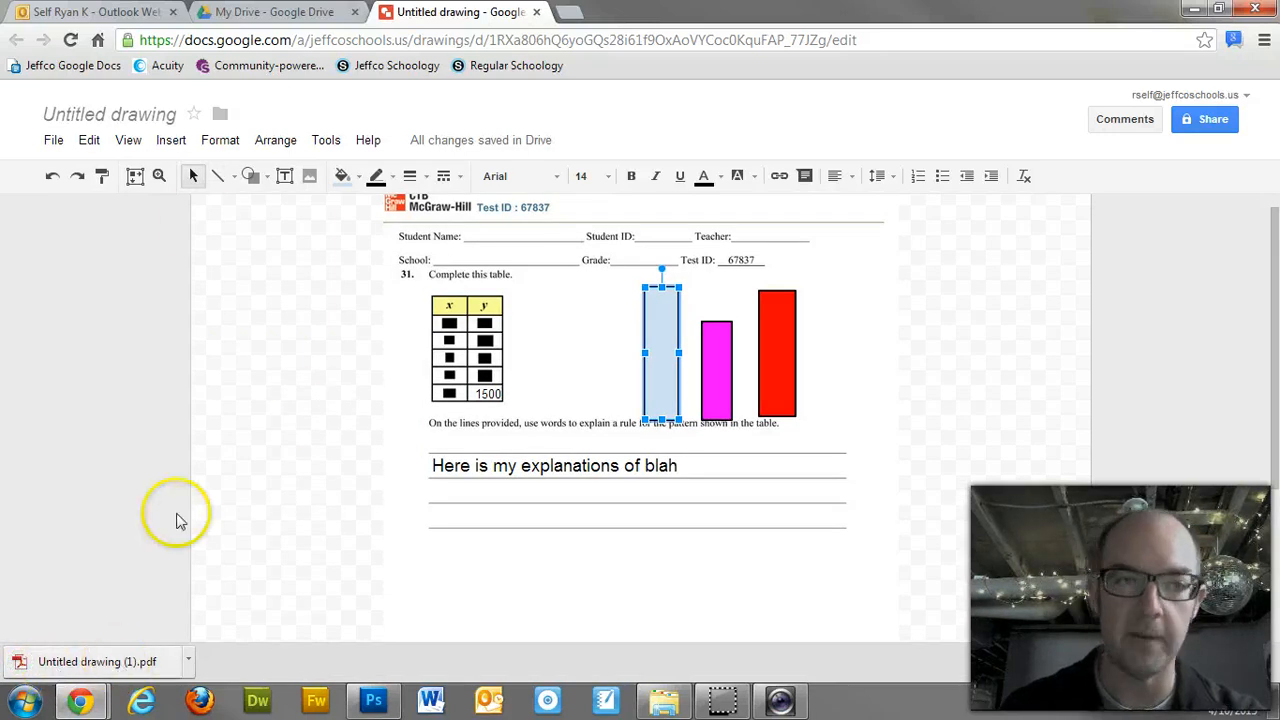
# Step: Rename the drawing to 'CR #32' and re-check the name in the rename box
pyautogui.click(123, 116)
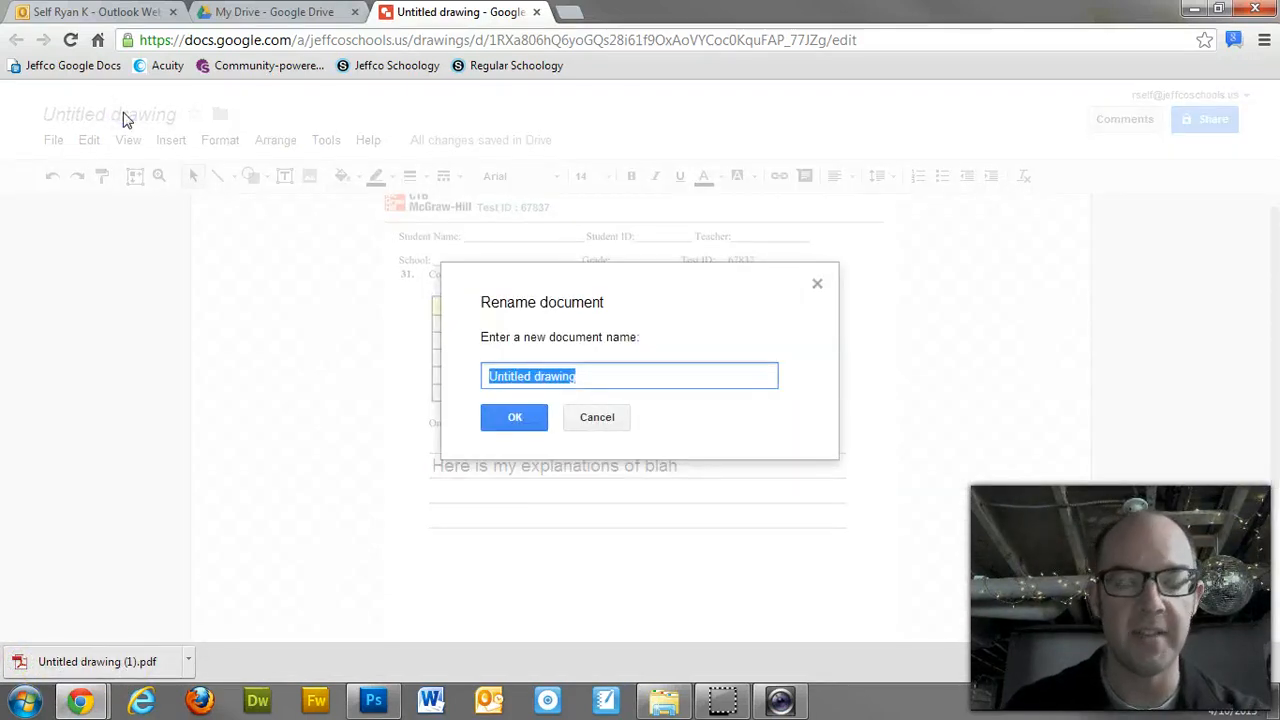
pyautogui.write('CR')
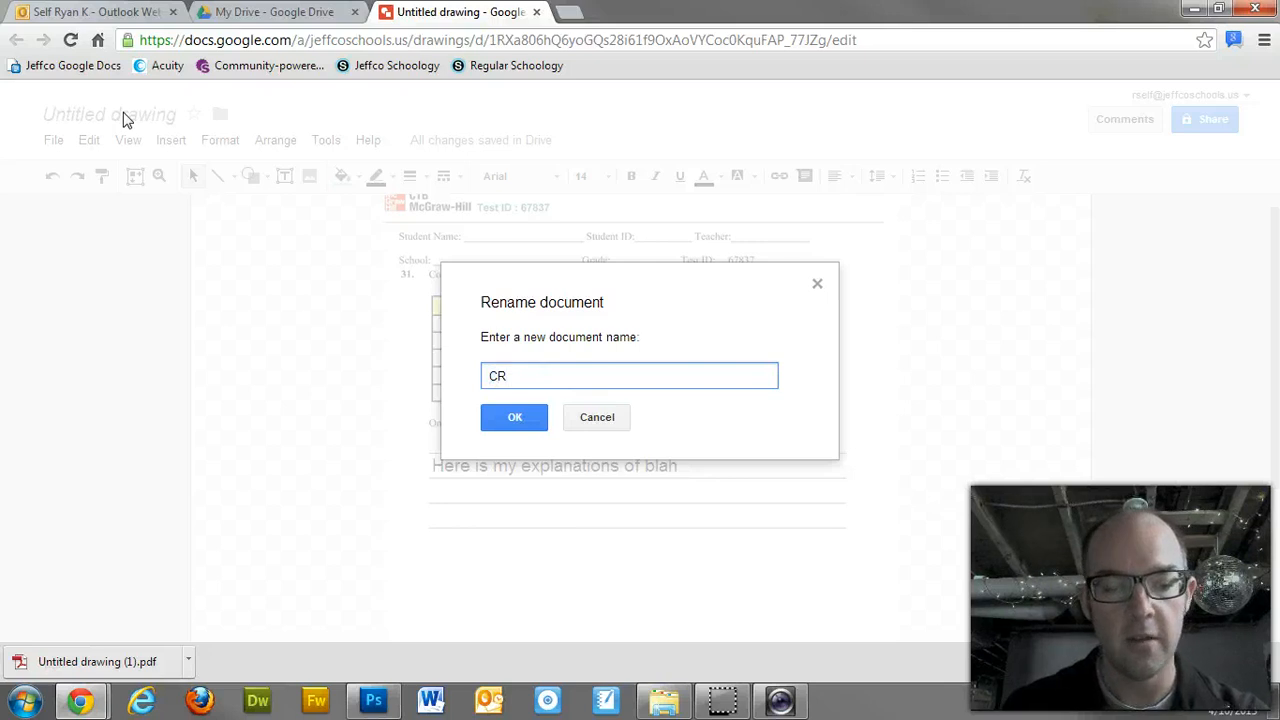
pyautogui.write(' #32')
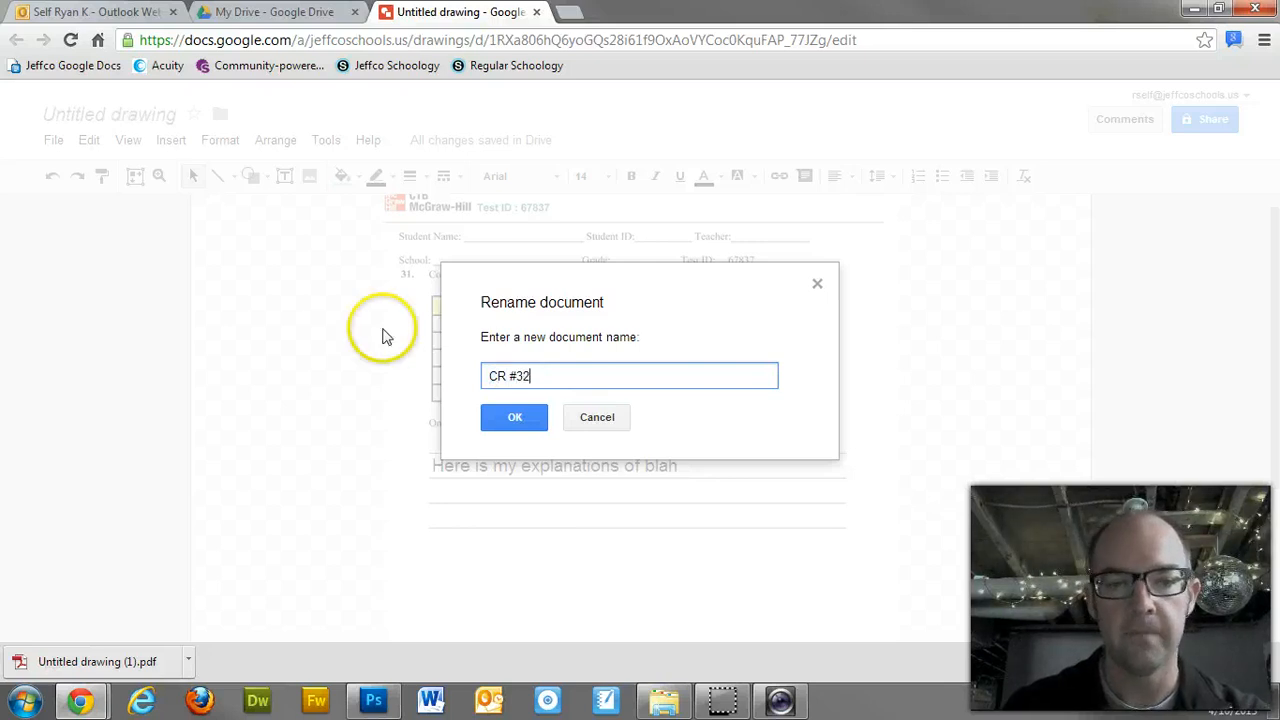
pyautogui.click(500, 414)
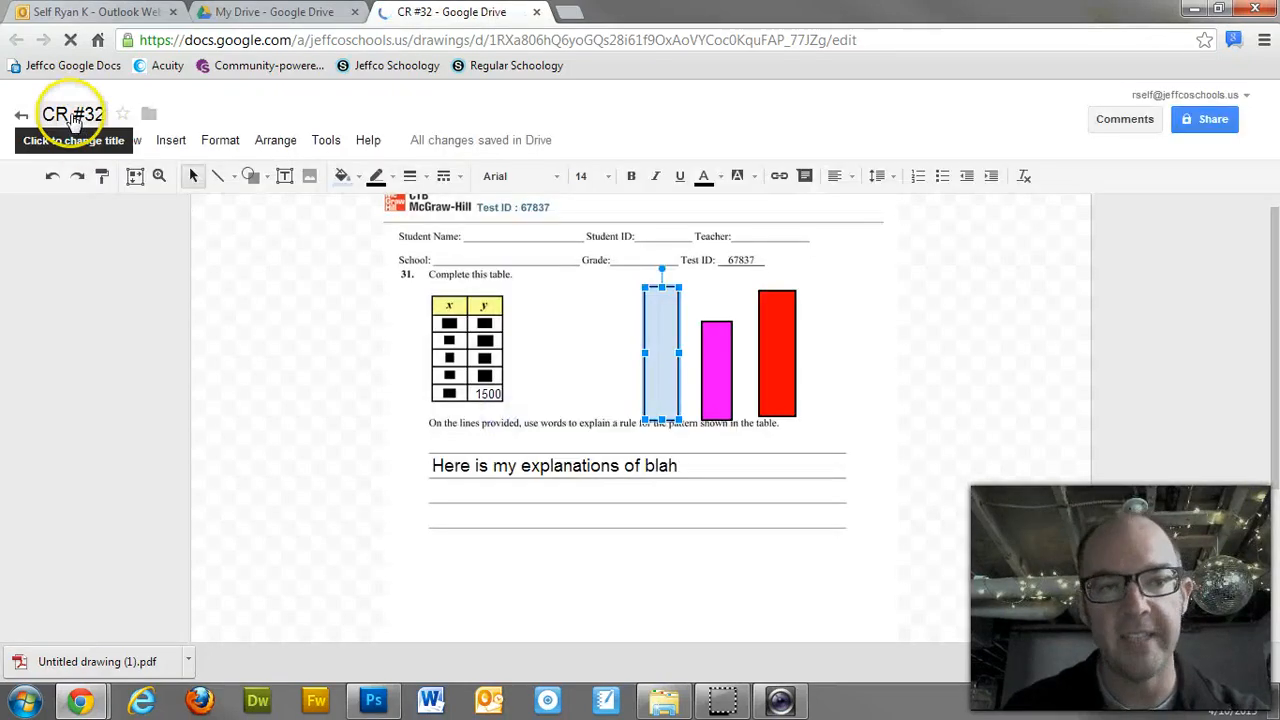
pyautogui.click(68, 114)
pyautogui.click(518, 420)
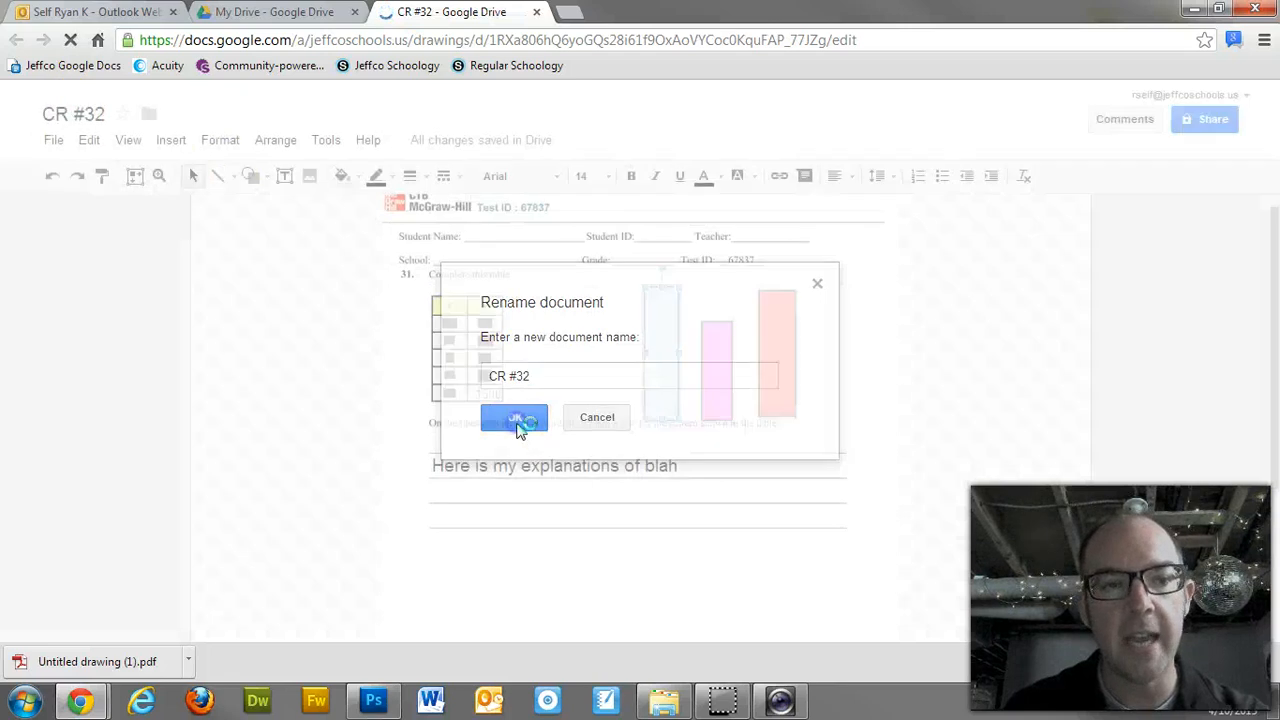
pyautogui.click(54, 143)
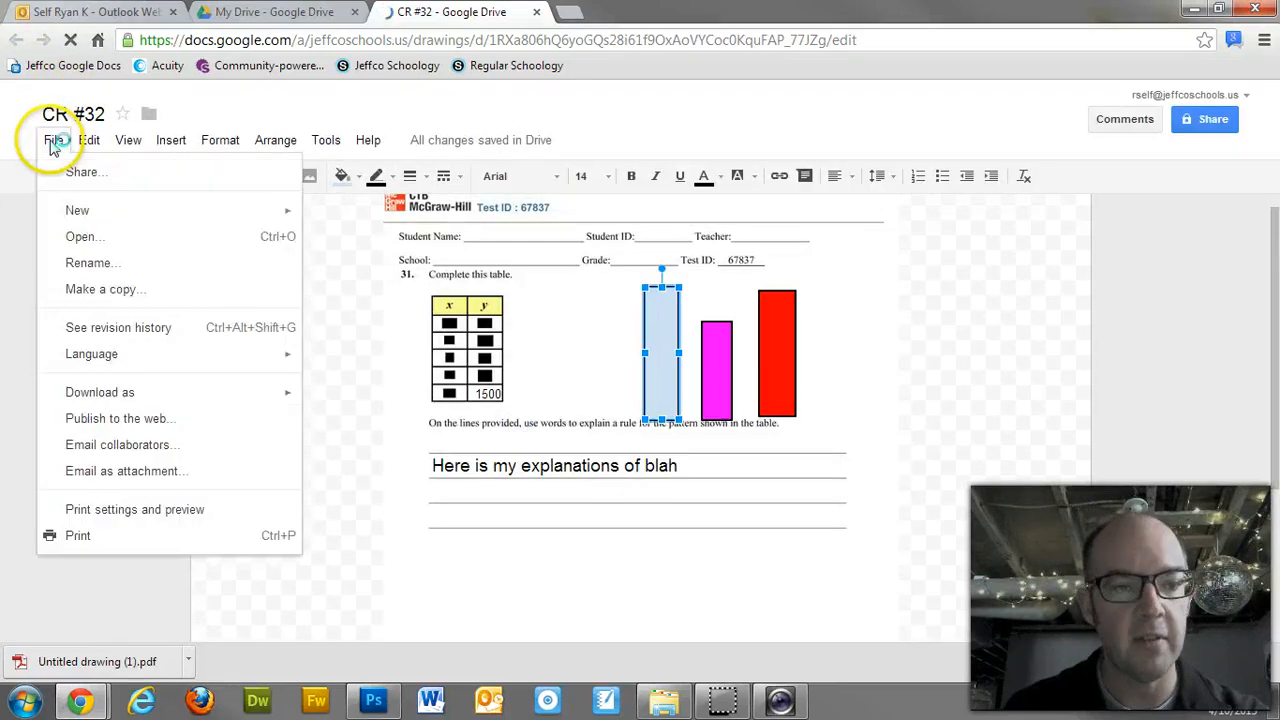
# Step: Download CR #32 as 'CR #32.pdf', then switch back to the My Drive file list
pyautogui.moveTo(186, 394)
pyautogui.click(329, 400)
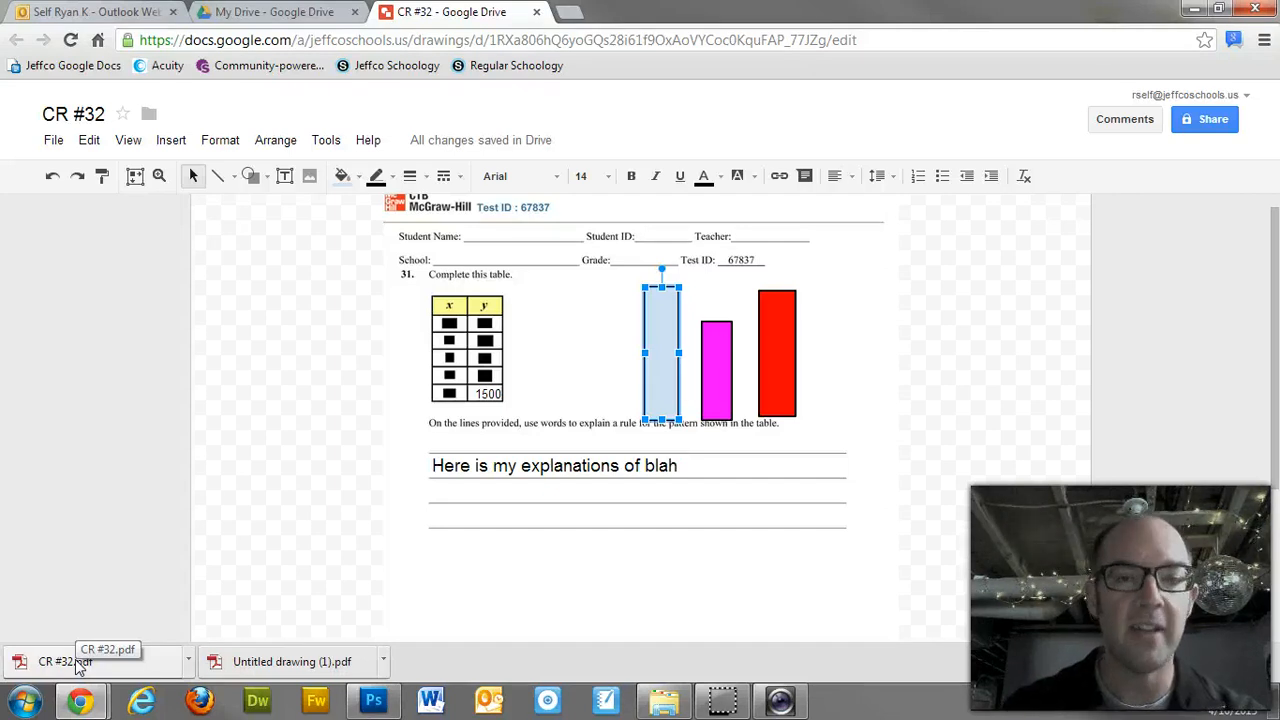
pyautogui.click(290, 12)
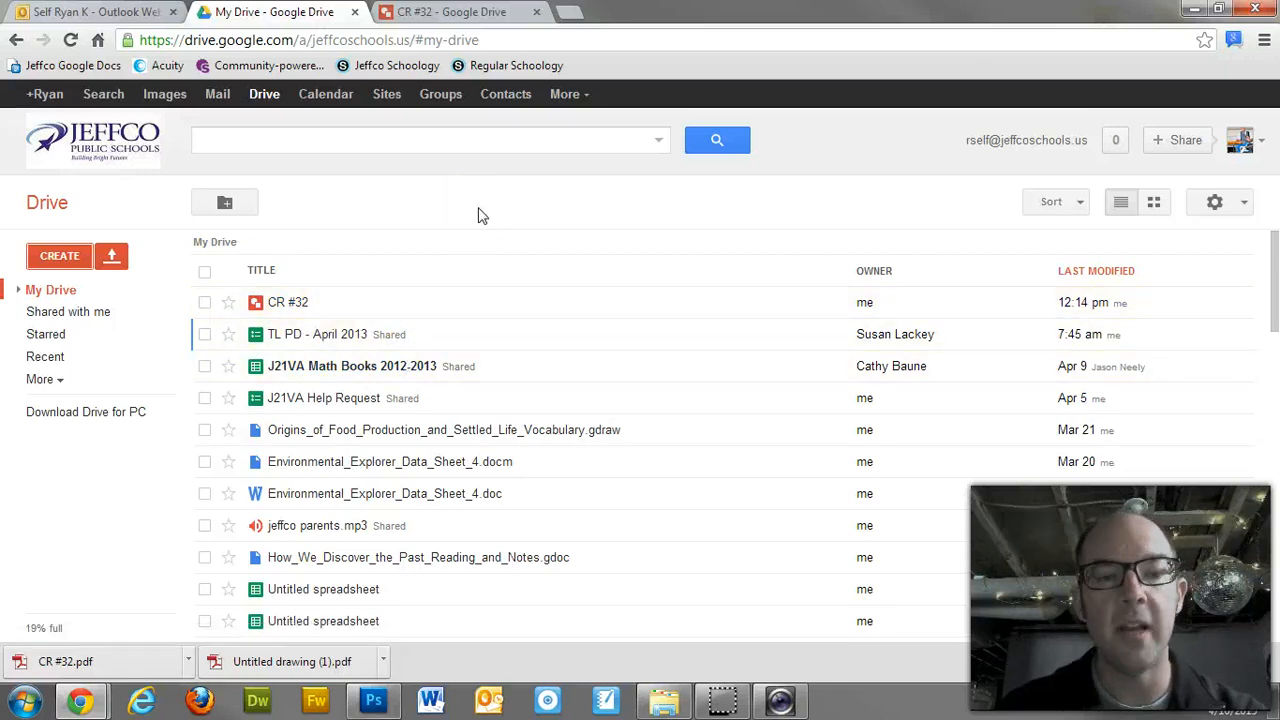
# Step: Create a new blank drawing from the CREATE menu in My Drive
pyautogui.click(60, 256)
pyautogui.click(94, 518)
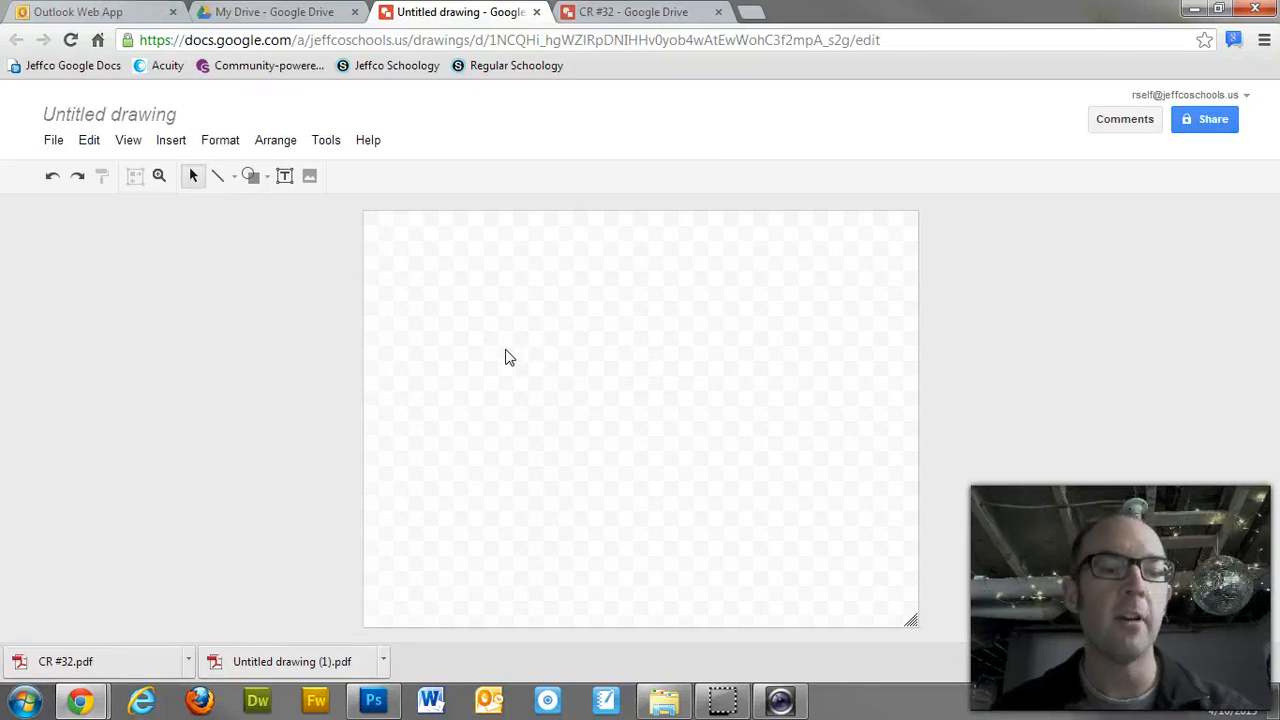
# Step: Draw a text box near the top of the blank canvas and type an e-mail address into it
pyautogui.click(53, 140)
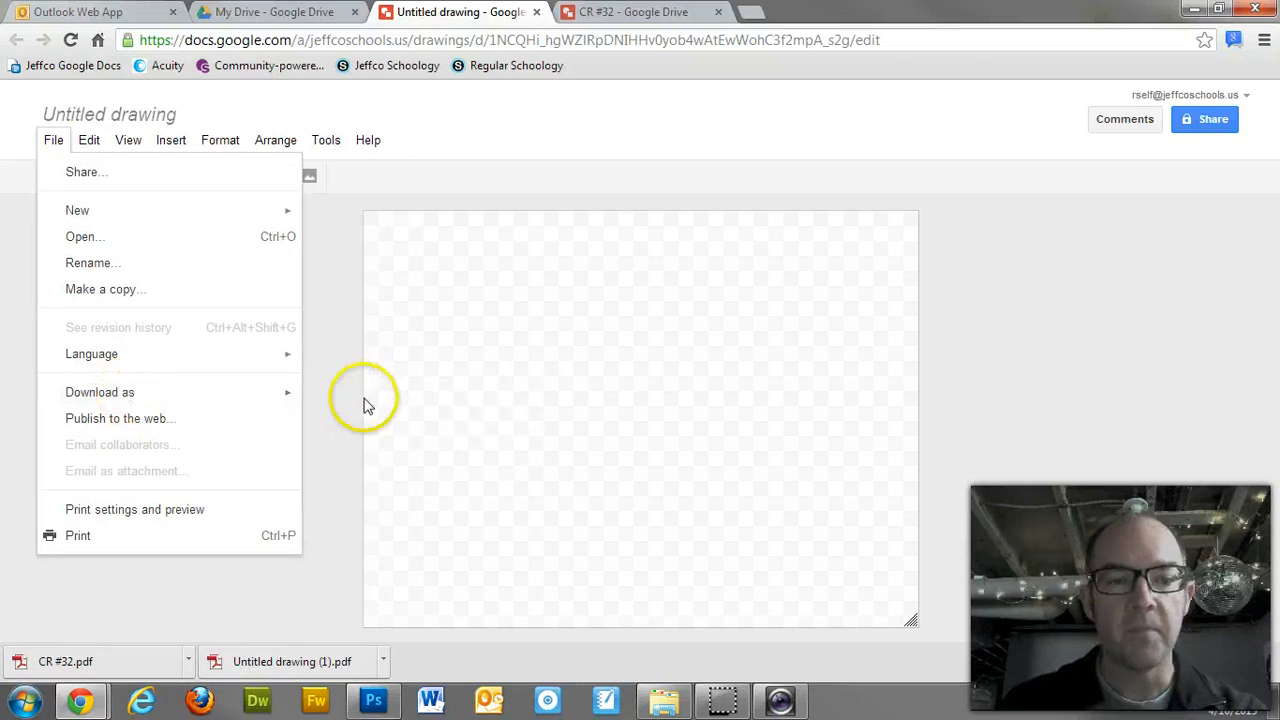
pyautogui.moveTo(289, 398)
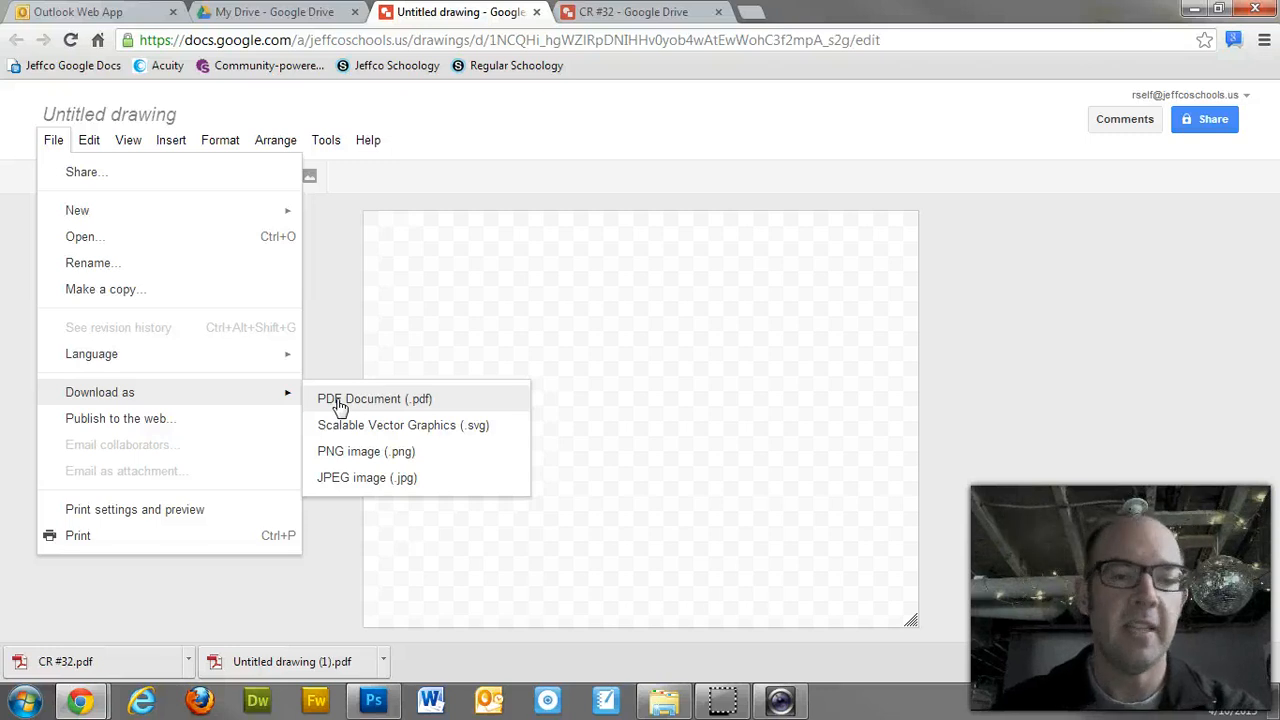
pyautogui.click(531, 314)
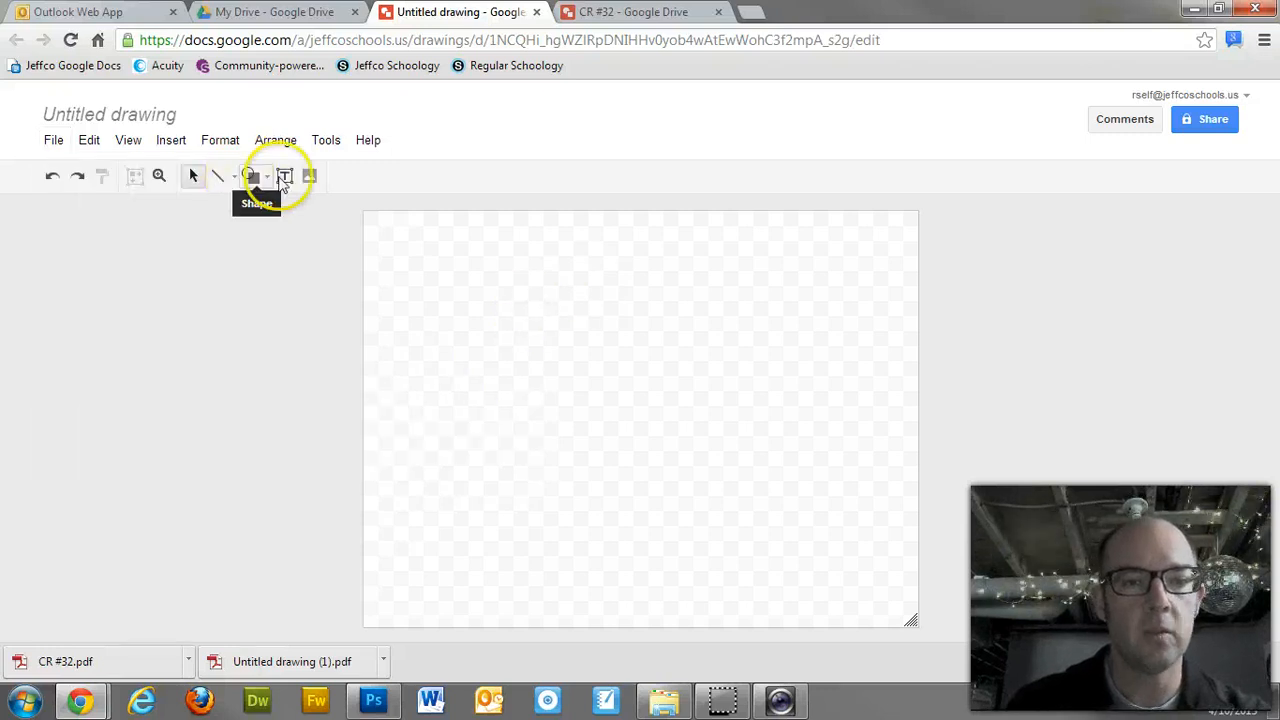
pyautogui.click(284, 178)
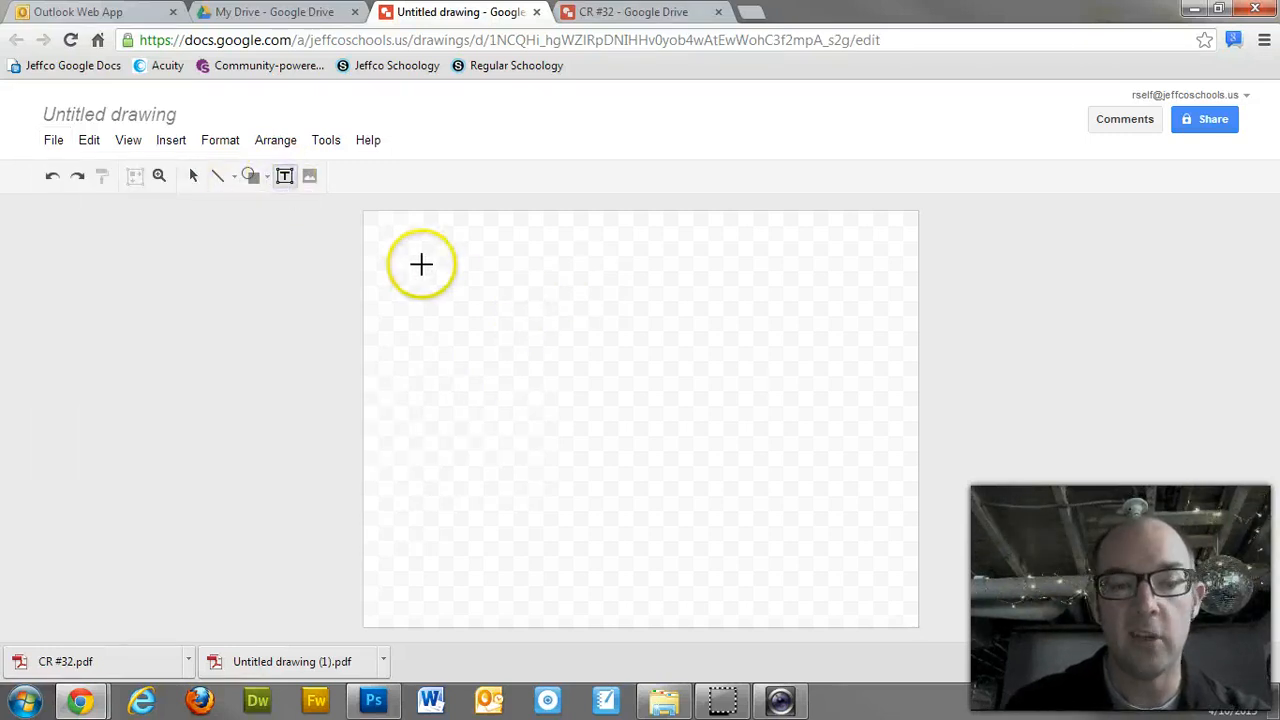
pyautogui.moveTo(420, 263); pyautogui.dragTo(955, 447)
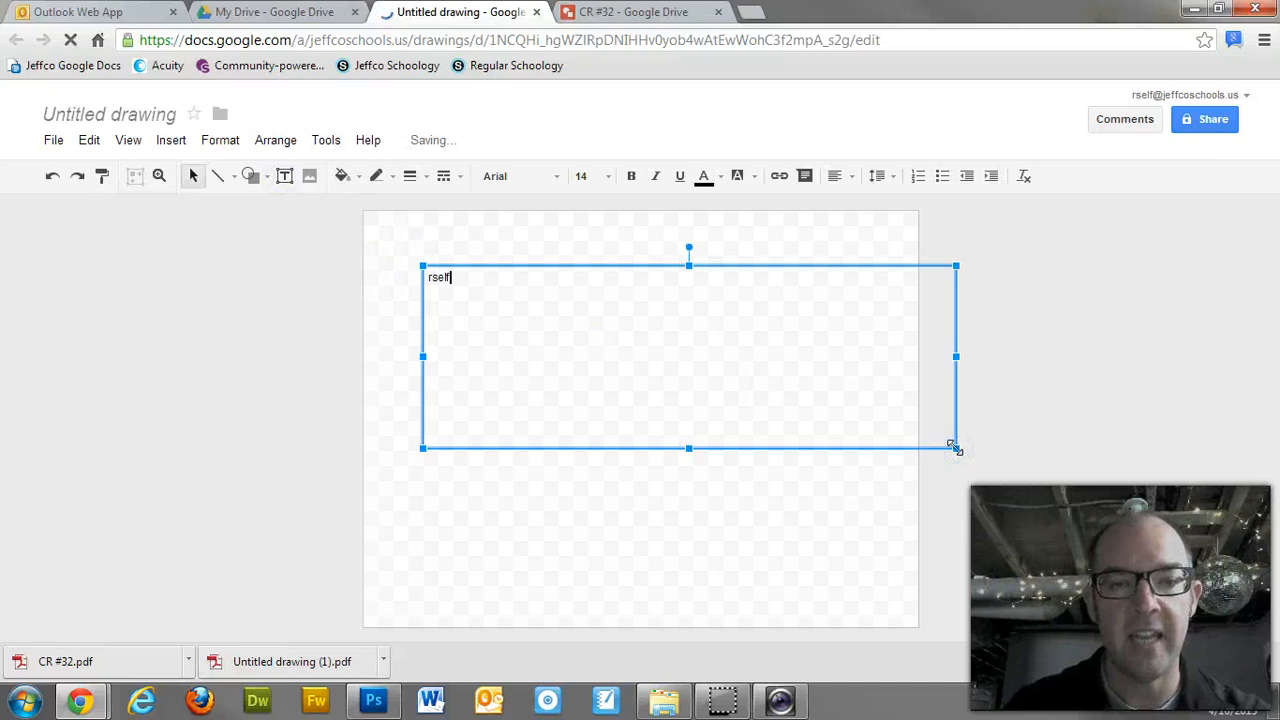
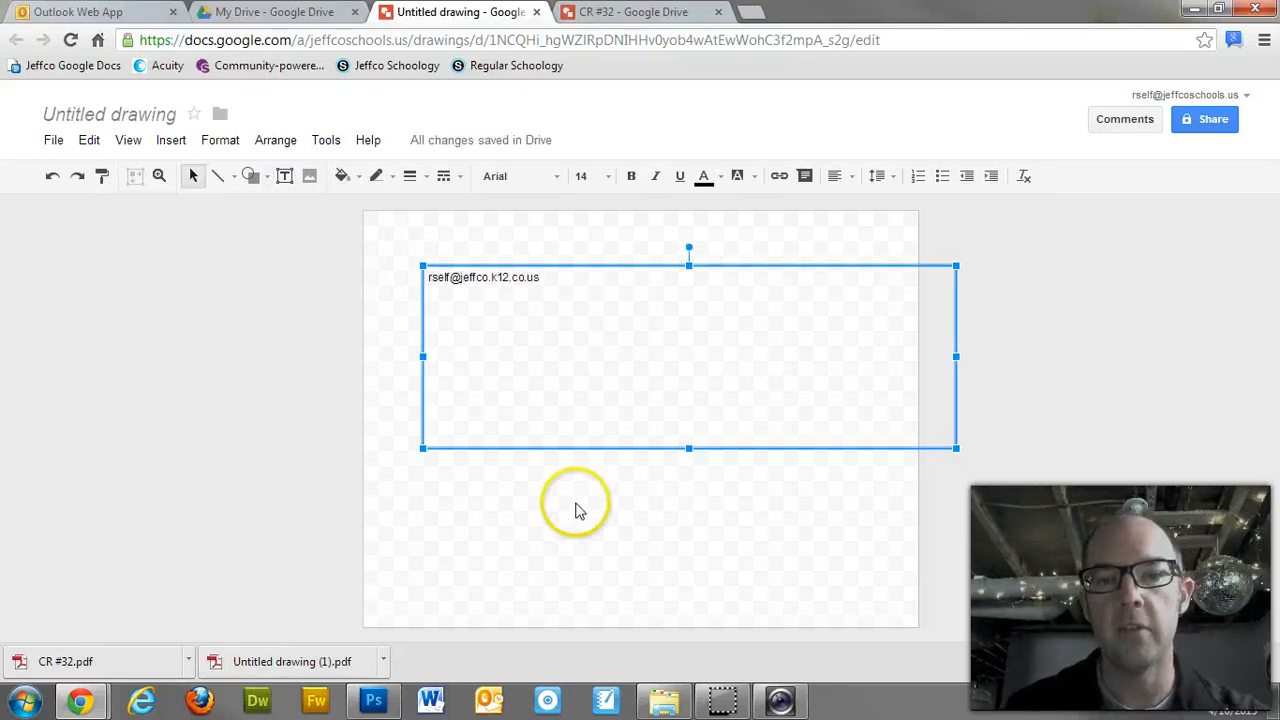
pyautogui.click(503, 518)
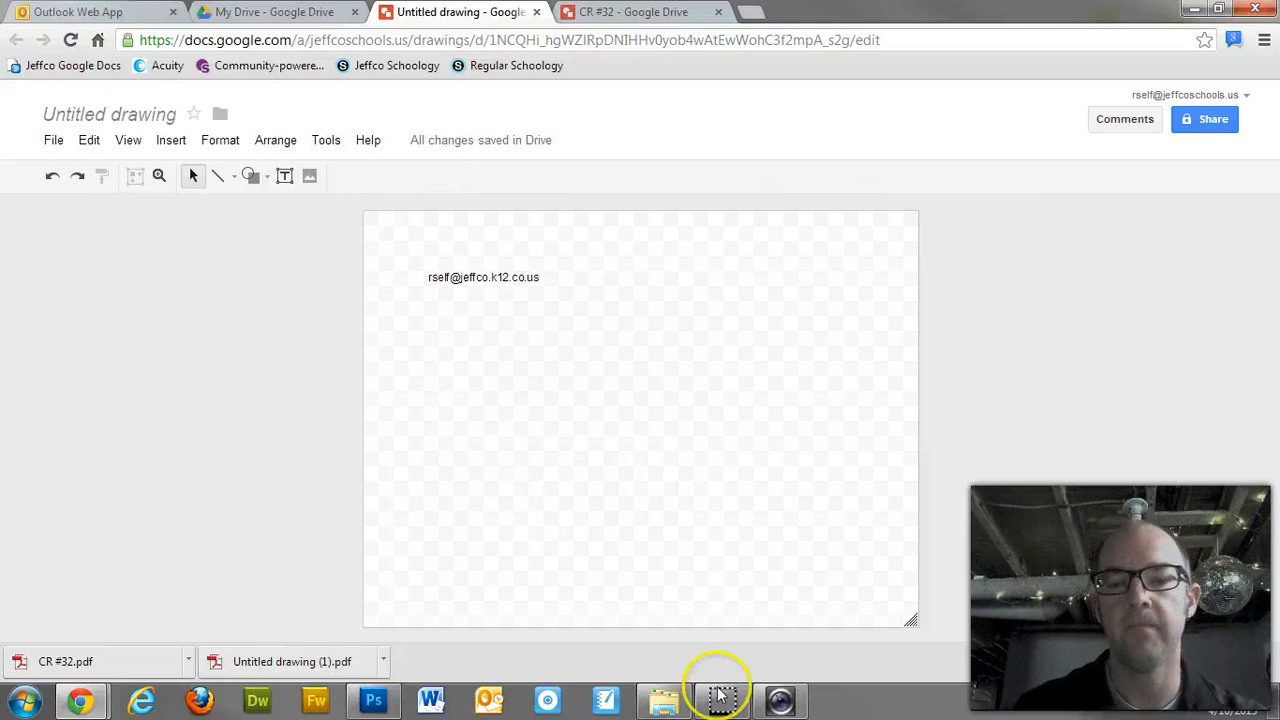